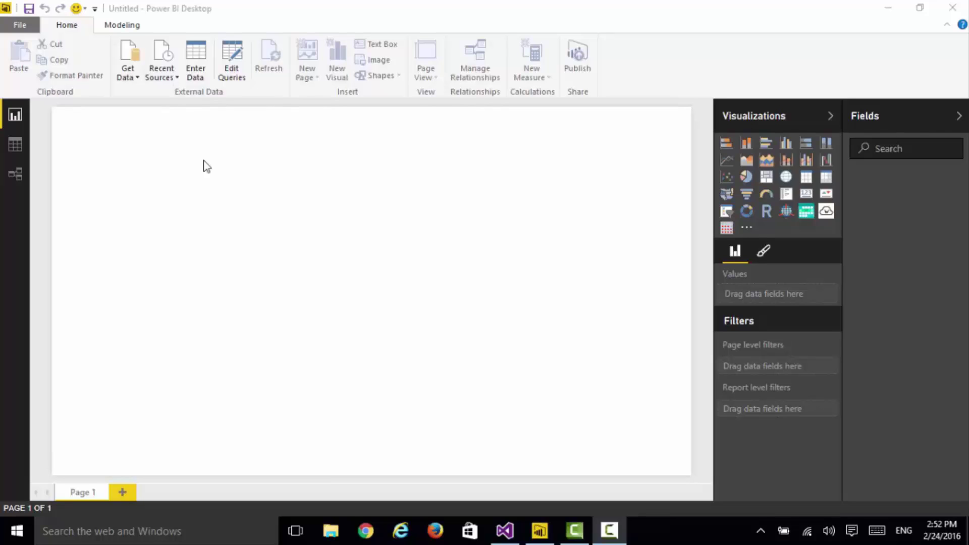
Start a new data connection using the SAP HANA Database source.
left_click(128, 57)
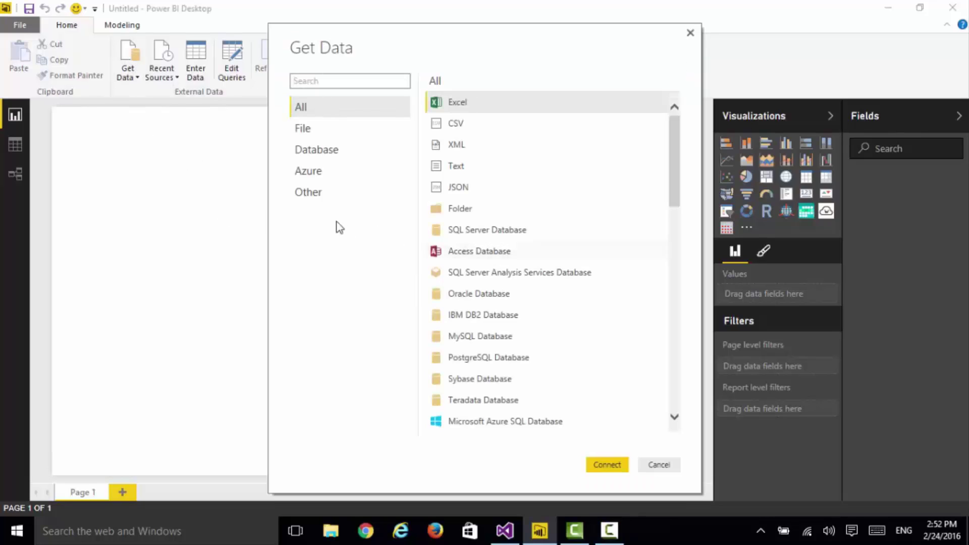
left_click(307, 150)
left_click(489, 299)
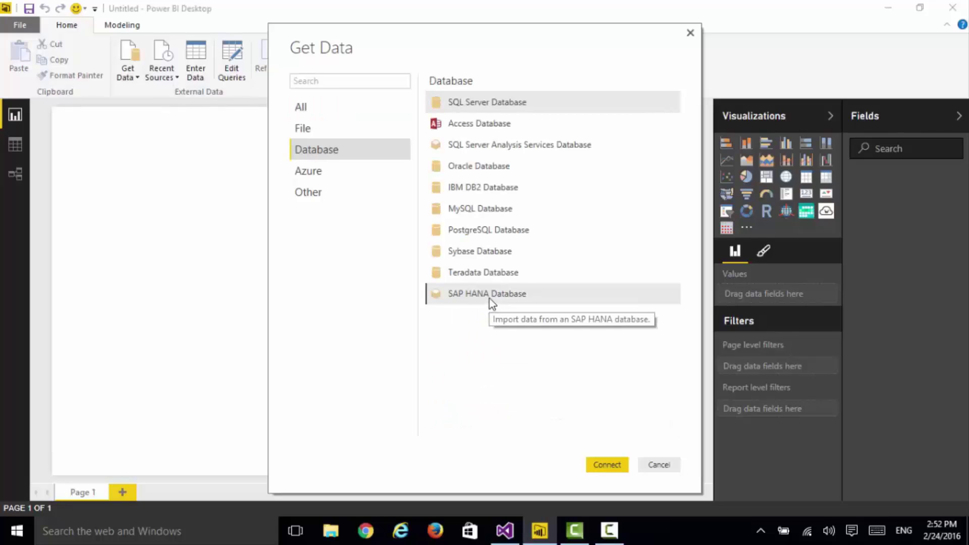
left_click(607, 464)
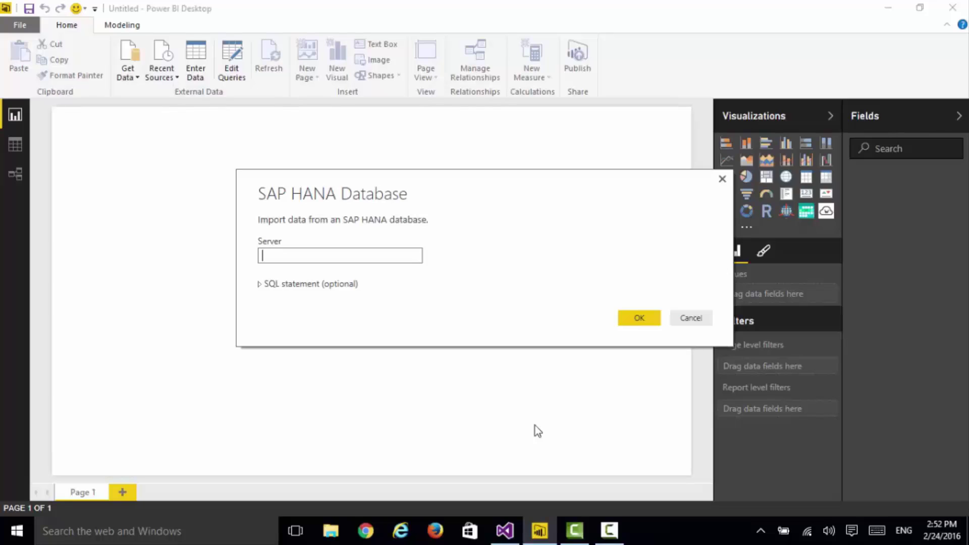
Set the server to pbihana-db.cloudapp.net:30015, look at the optional SQL statement without filling it in, and submit the connection.
type("pbihana-db.cloudapp.net:30015")
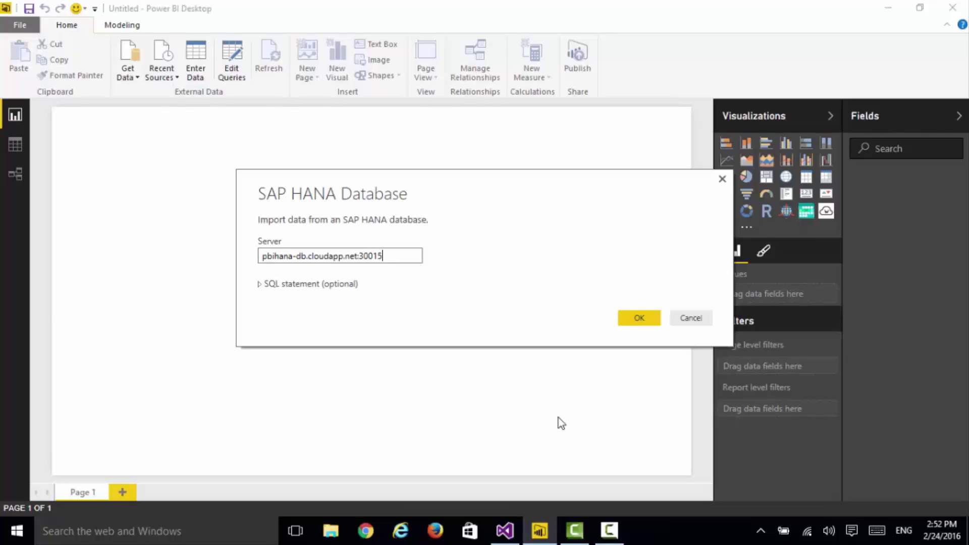
left_click(260, 284)
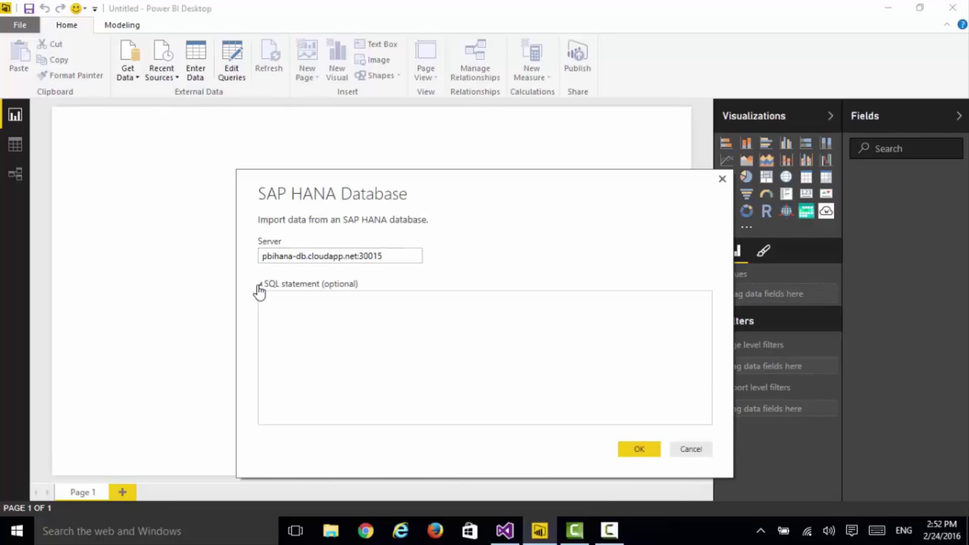
left_click(259, 285)
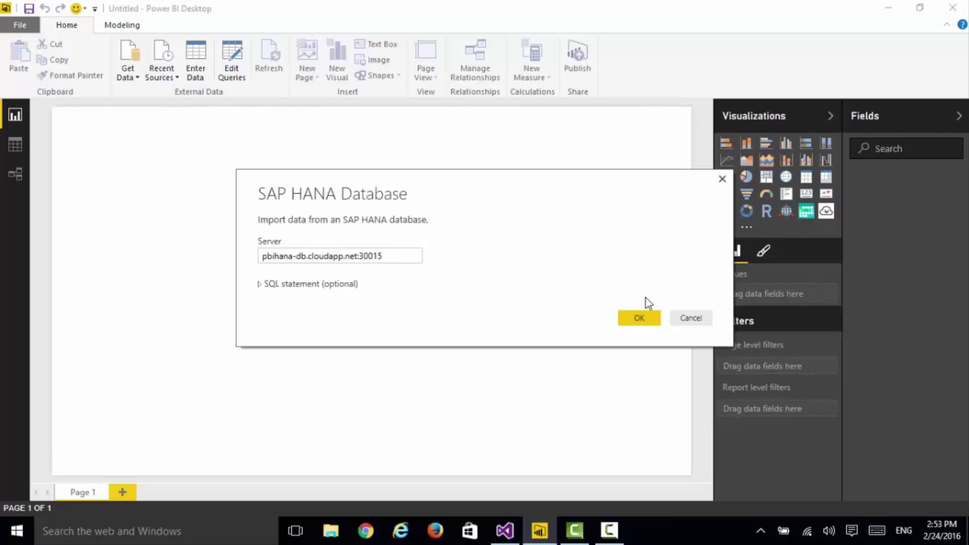
left_click(644, 320)
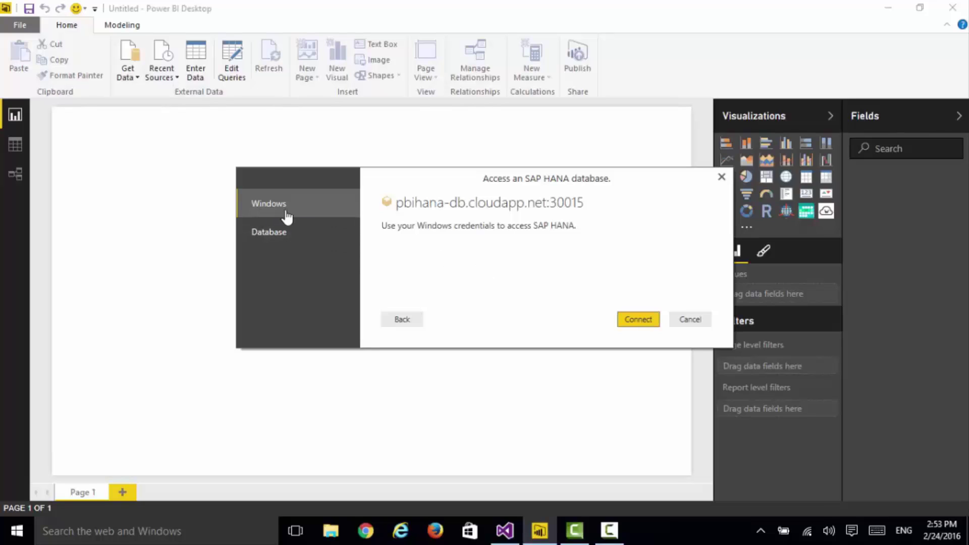
Connect to the SAP HANA server with Database credentials, entering the username SYSTEM and the account password.
left_click(263, 236)
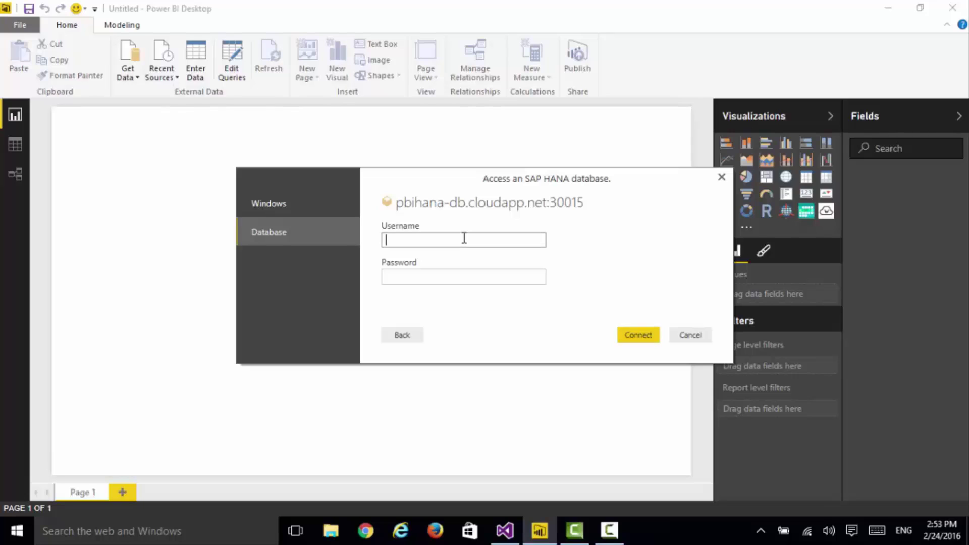
type("SYSTEM")
key("Tab")
type("•••••••••")
key("Return")
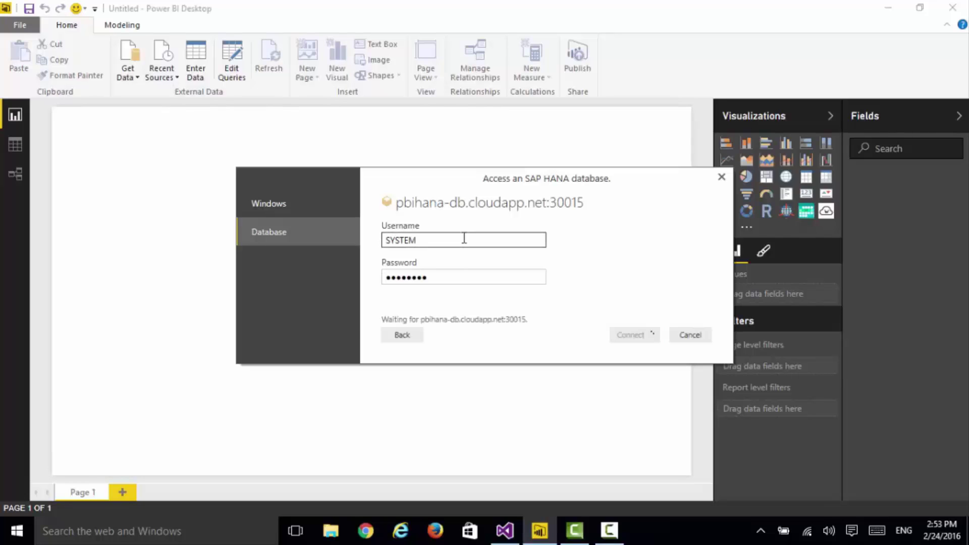
left_click(543, 305)
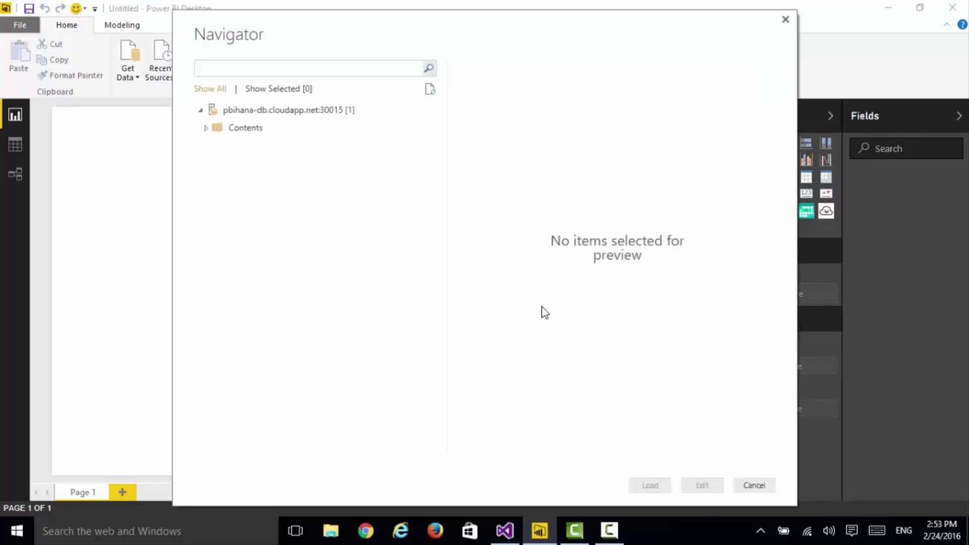
Select the Sales Amount measure of AN_SALESREGION in the ADVENTUREWORKS contents and view the ProductCategory parameter's options.
left_click(207, 128)
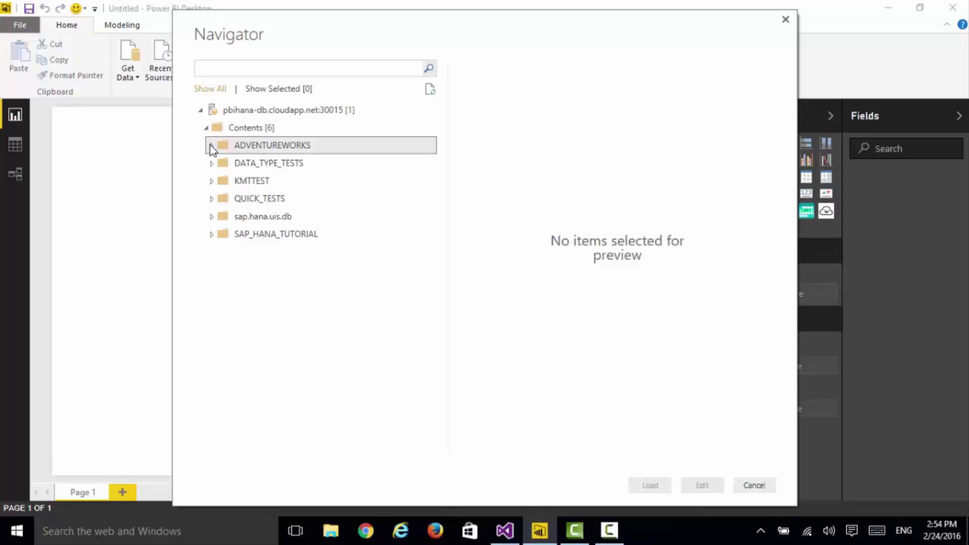
left_click(211, 145)
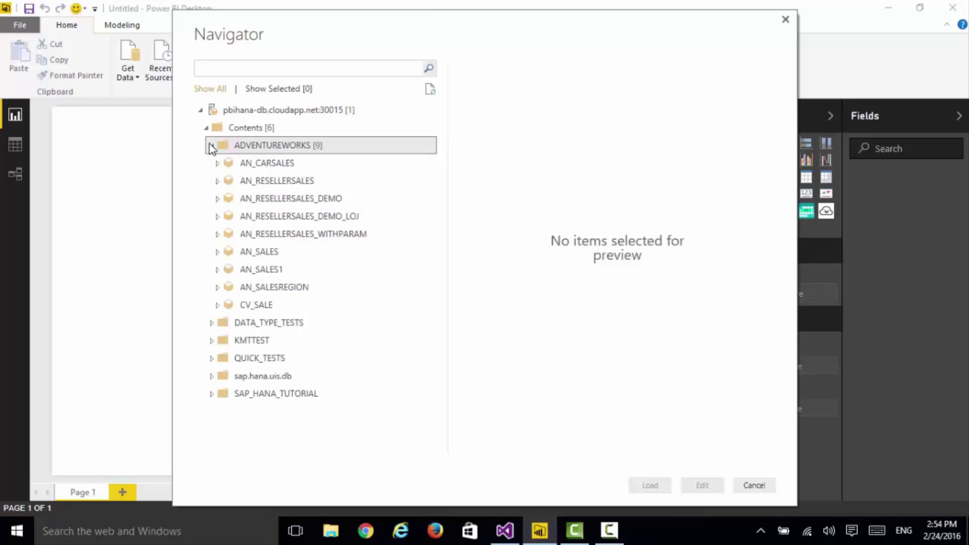
left_click(217, 290)
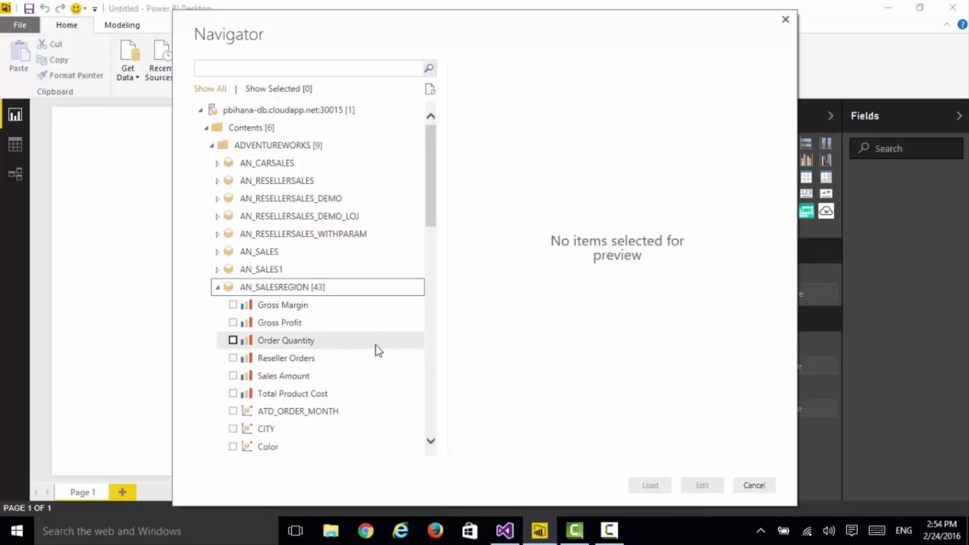
scroll(320, 342, "down", 1)
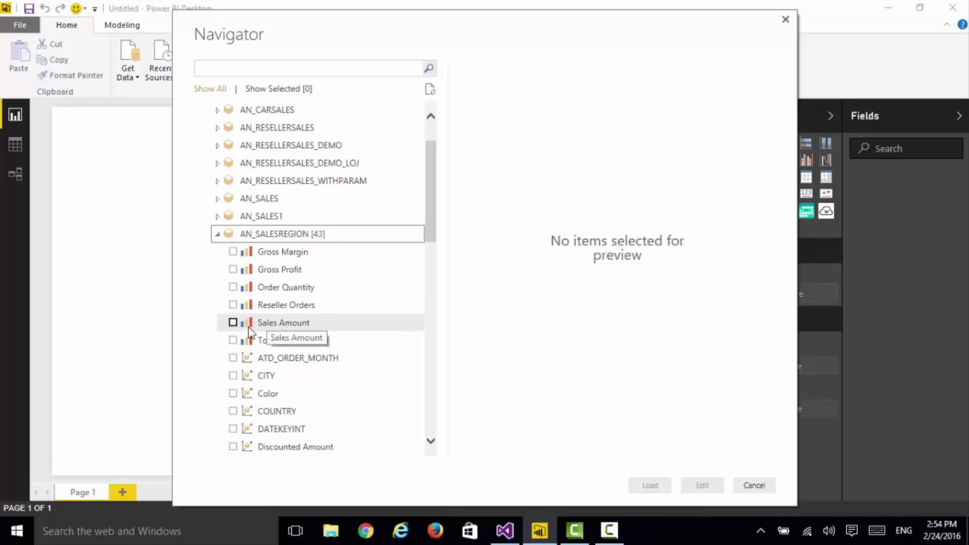
left_click(232, 323)
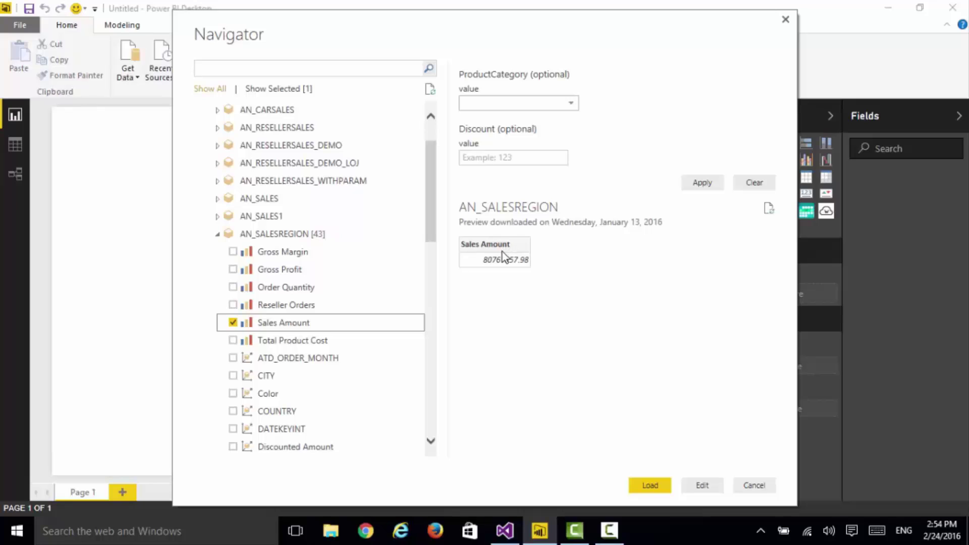
left_click(574, 104)
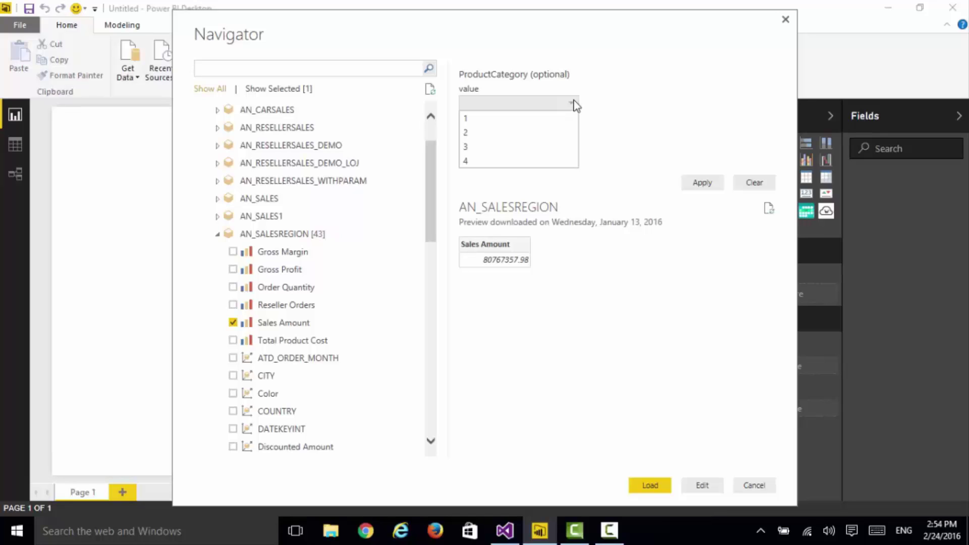
left_click(645, 102)
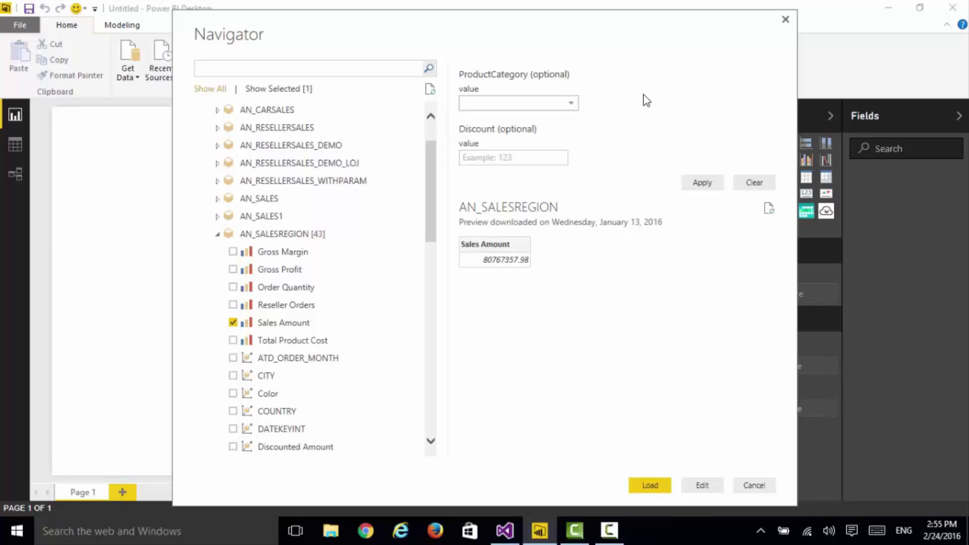
Add Total Product Cost, Order Date, CITY, EnglishProductCategoryName, EnglishProductName and EnglishProductSubcategoryName to the AN_SALESREGION selection.
left_click(232, 340)
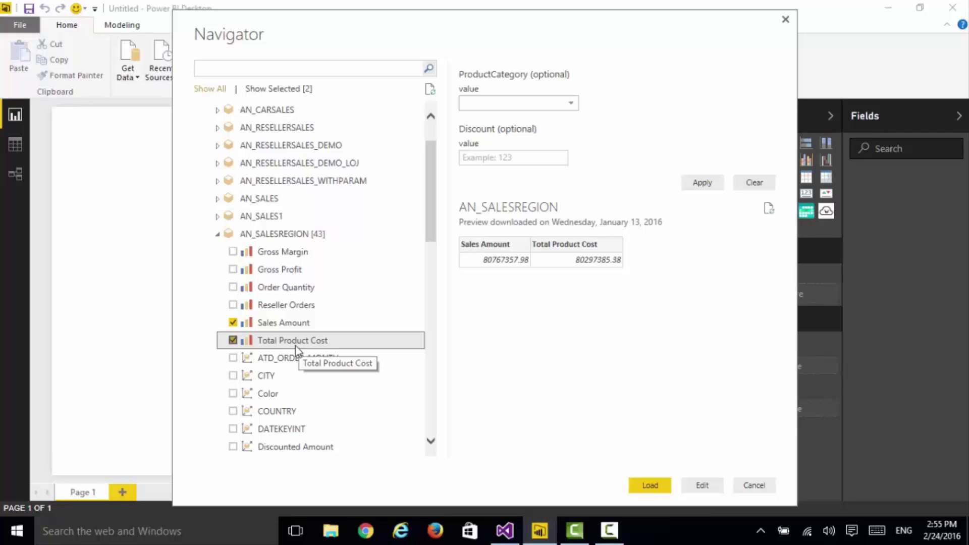
scroll(295, 347, "down", 3)
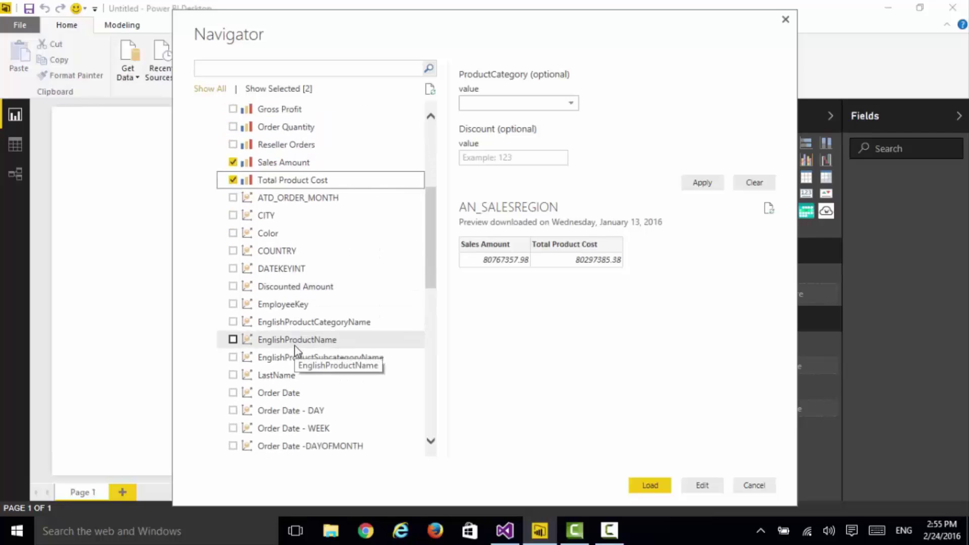
left_click(232, 393)
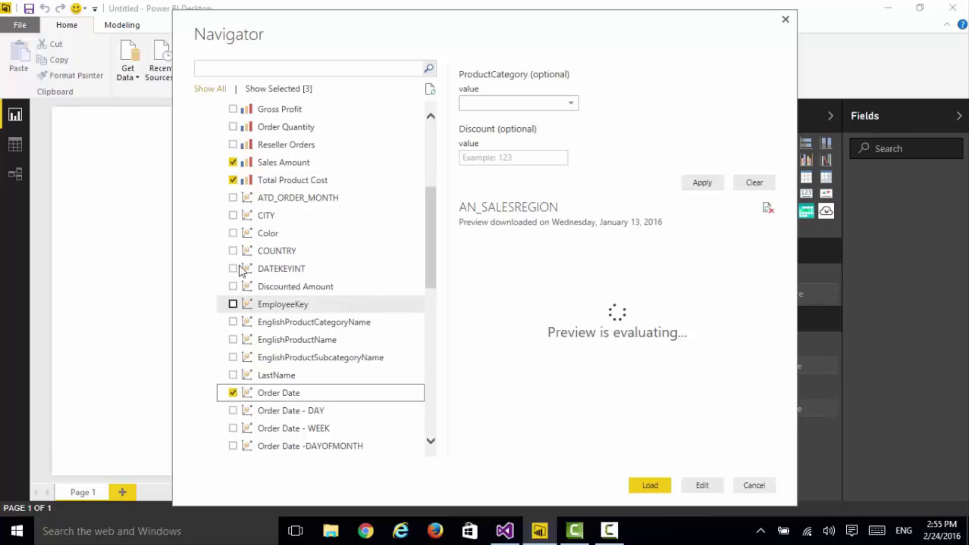
left_click(232, 215)
scroll(295, 359, "down", 1)
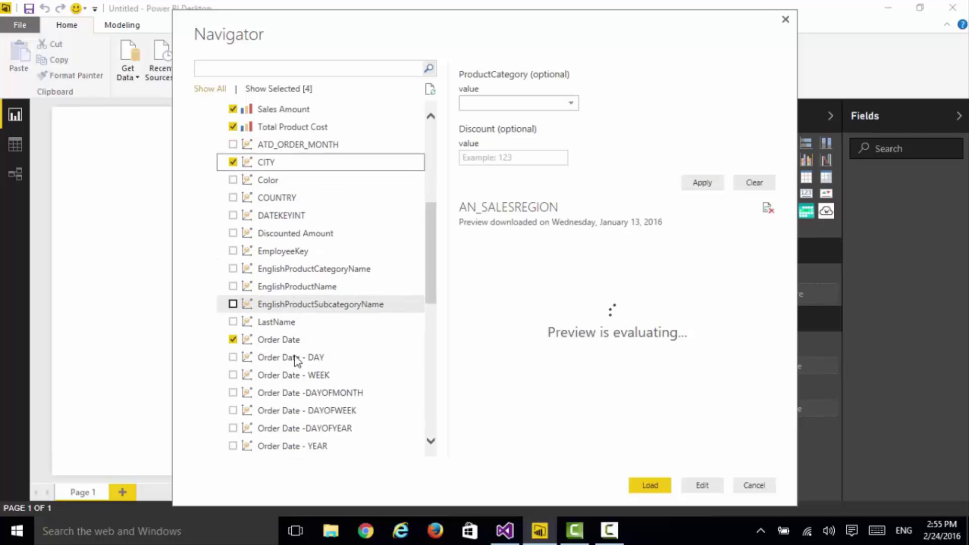
left_click(233, 268)
left_click(232, 286)
left_click(232, 304)
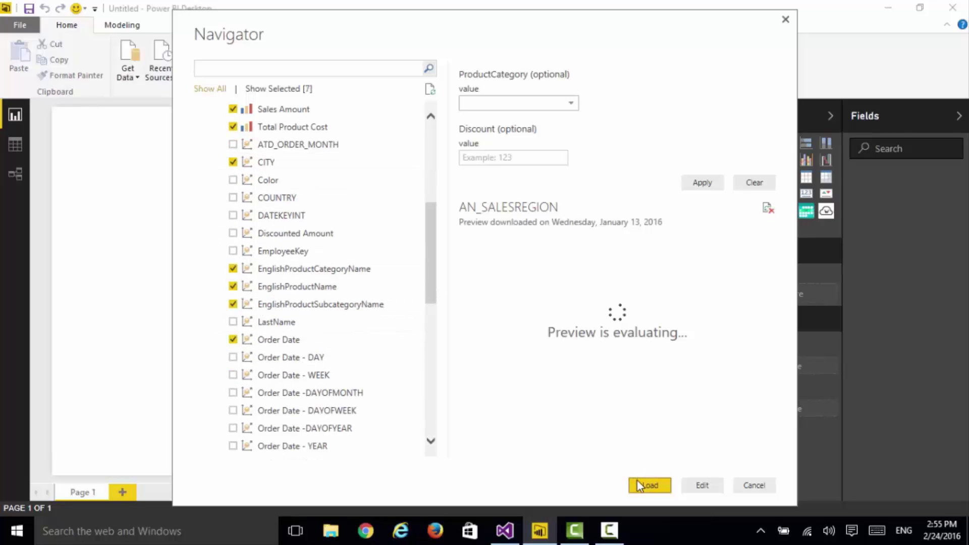
Load the selected AN_SALESREGION fields using the DirectQuery connection mode.
left_click(646, 484)
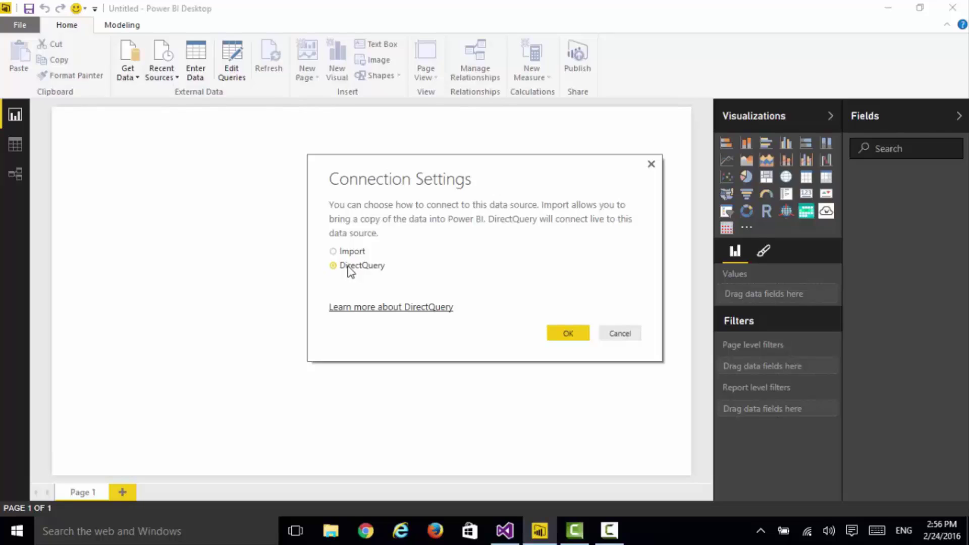
left_click(348, 266)
left_click(566, 335)
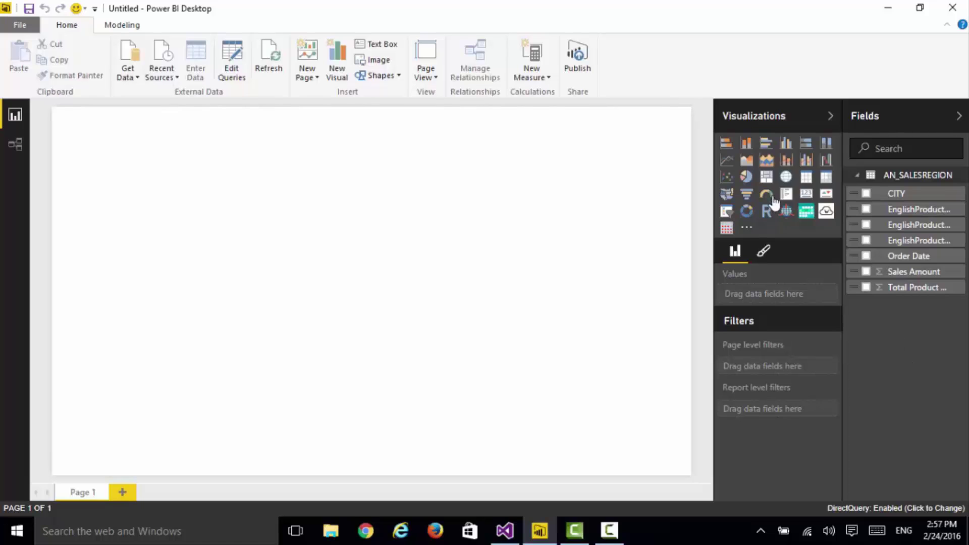
Add an enlarged treemap of Sales Amount grouped by EnglishProductSubcategoryName, with EnglishProductName as details.
left_click(766, 177)
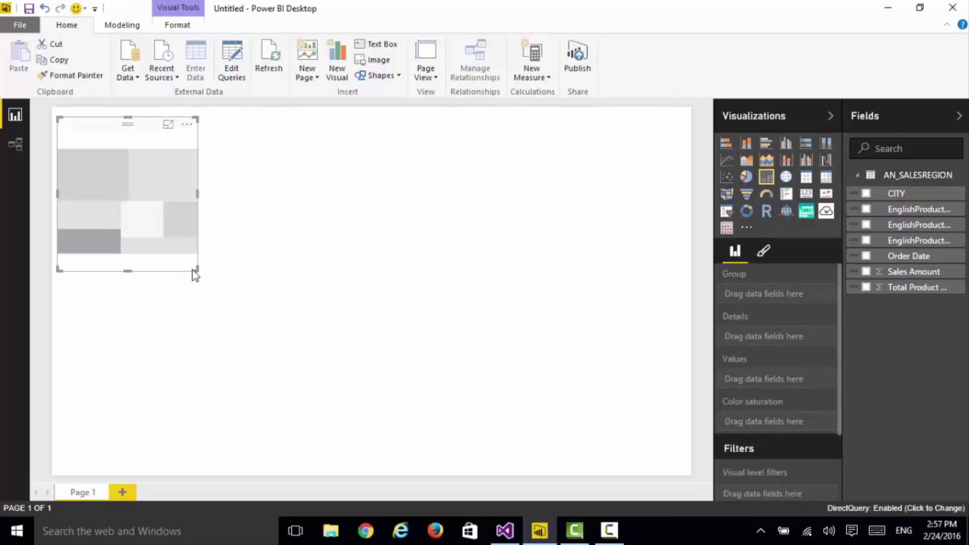
left_click_drag(194, 270, 283, 318)
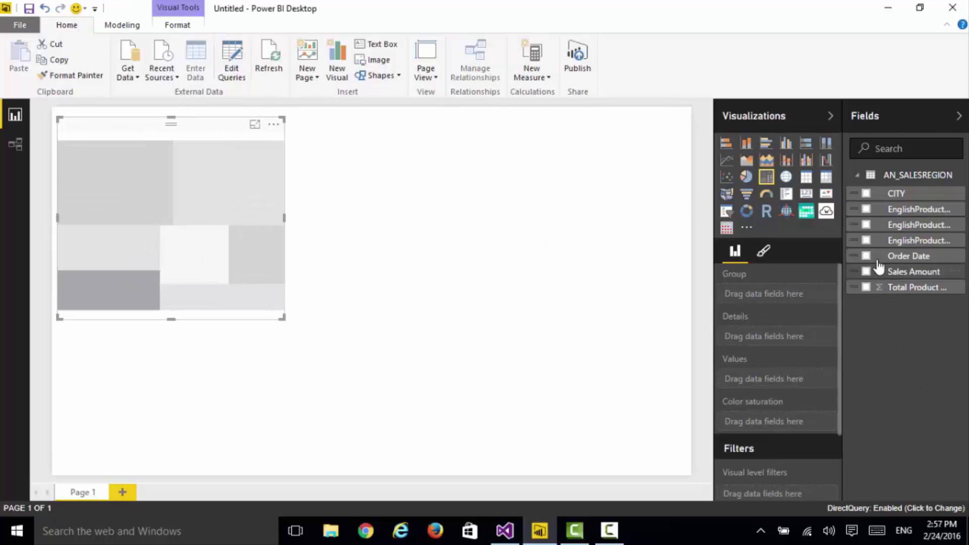
left_click(867, 242)
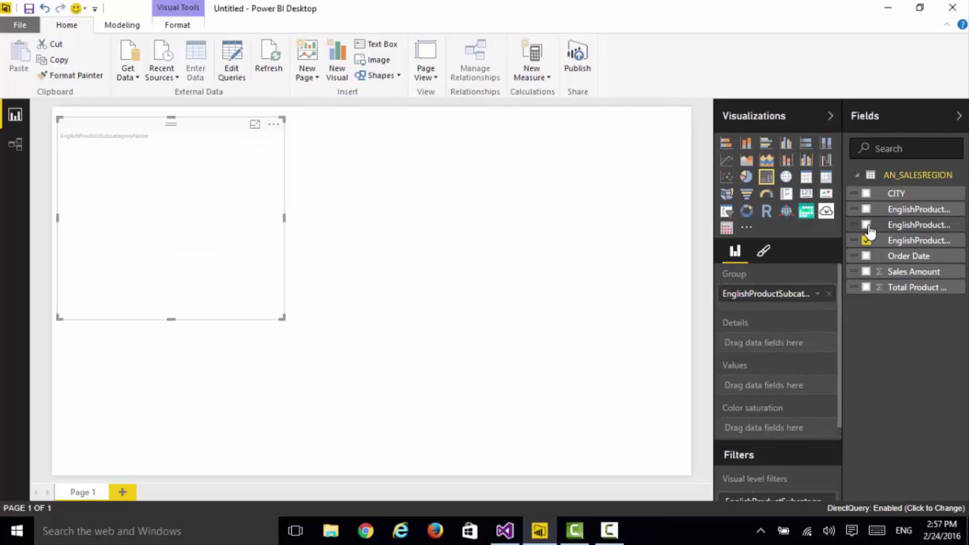
left_click(867, 226)
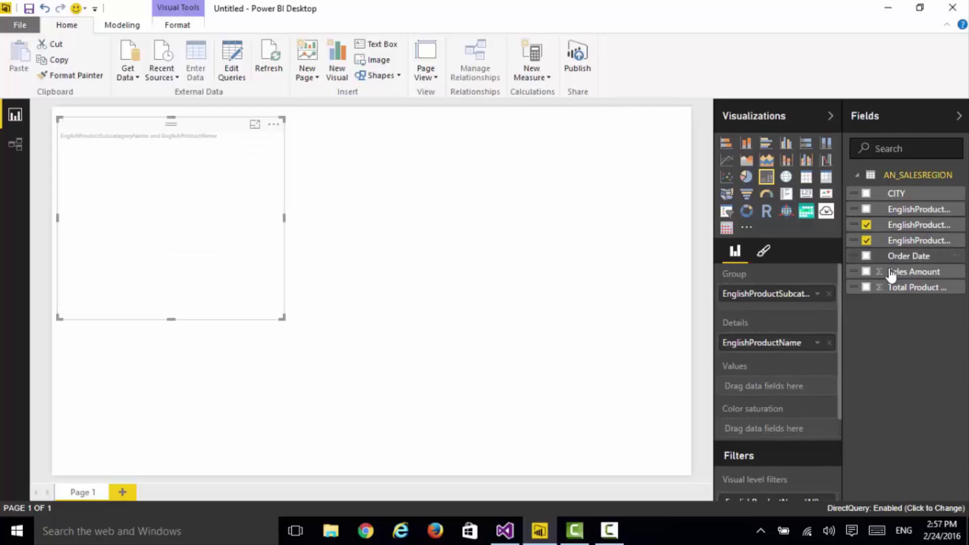
left_click(866, 273)
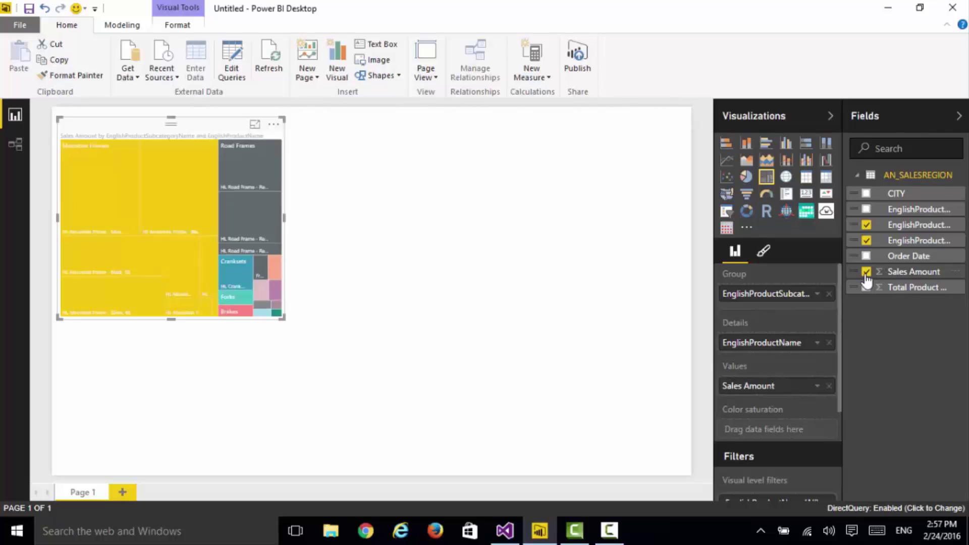
mouse_move(230, 263)
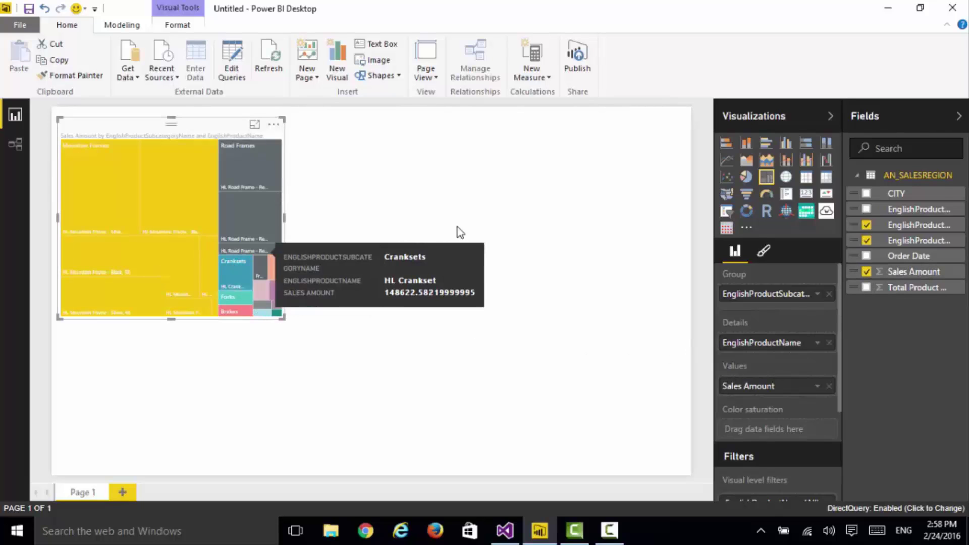
Add a map of Sales Amount by CITY, place it to the right of the treemap and enlarge it.
left_click(492, 226)
left_click(865, 194)
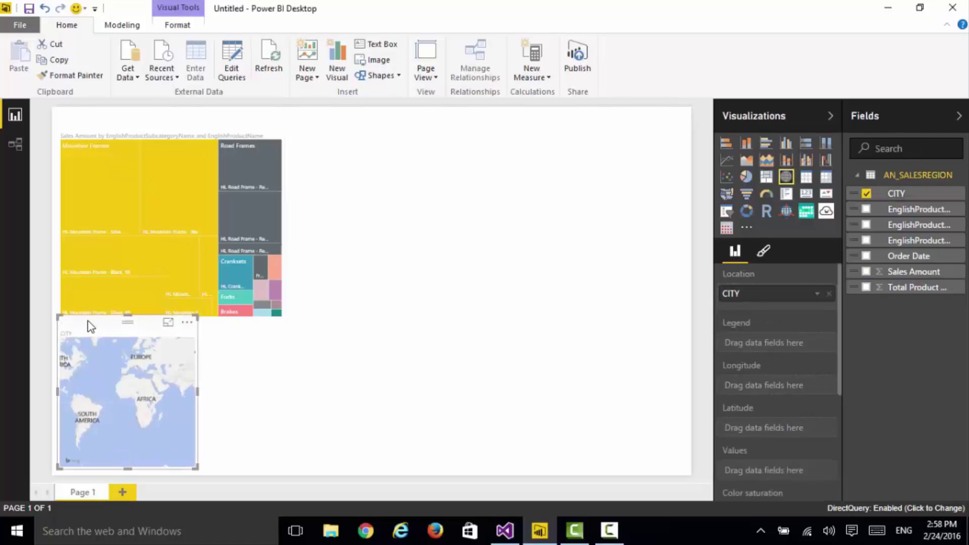
left_click_drag(89, 331, 359, 155)
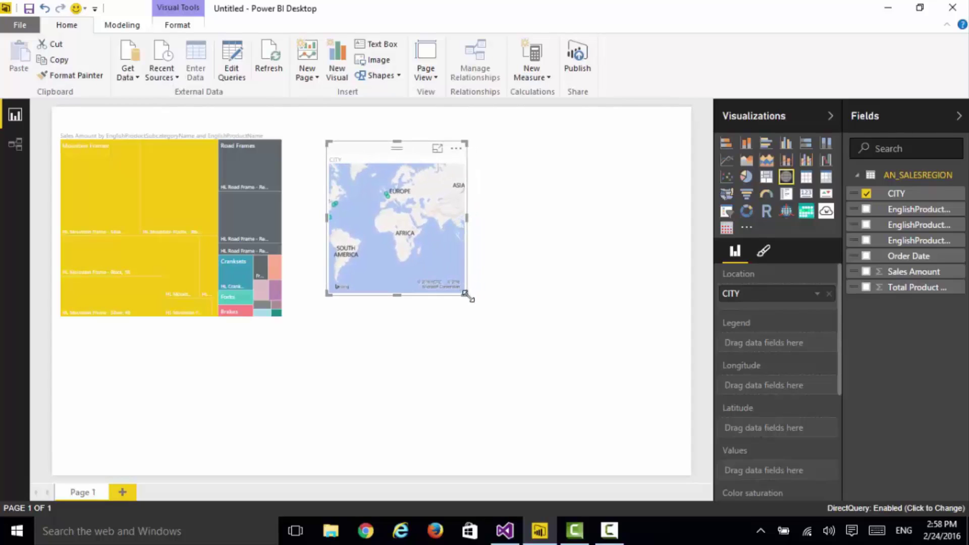
left_click_drag(465, 294, 609, 315)
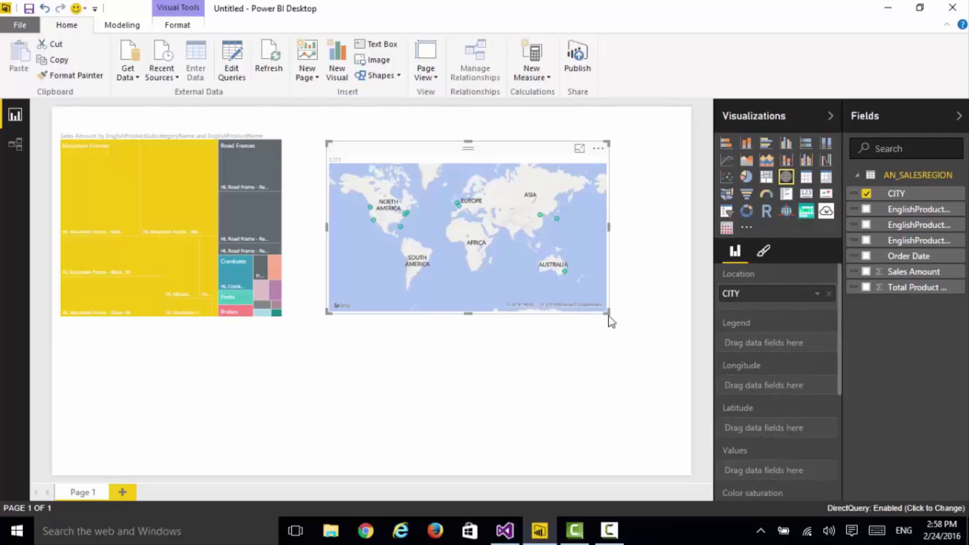
left_click(866, 272)
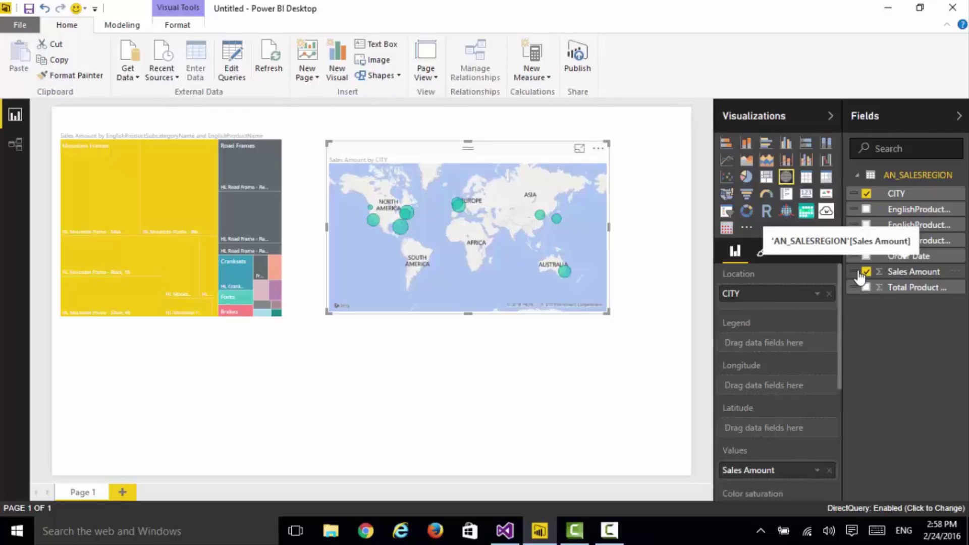
Add a calculated column to AN_SALESREGION: Profit = AN_SALESREGION[Sales Amount] - AN_SALESREGION[Total Product Cost].
right_click(924, 180)
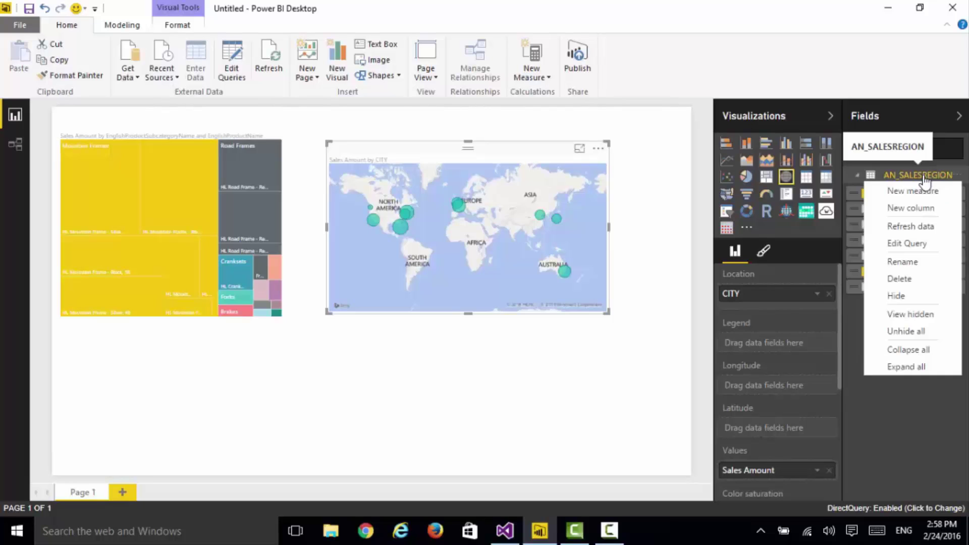
left_click(914, 208)
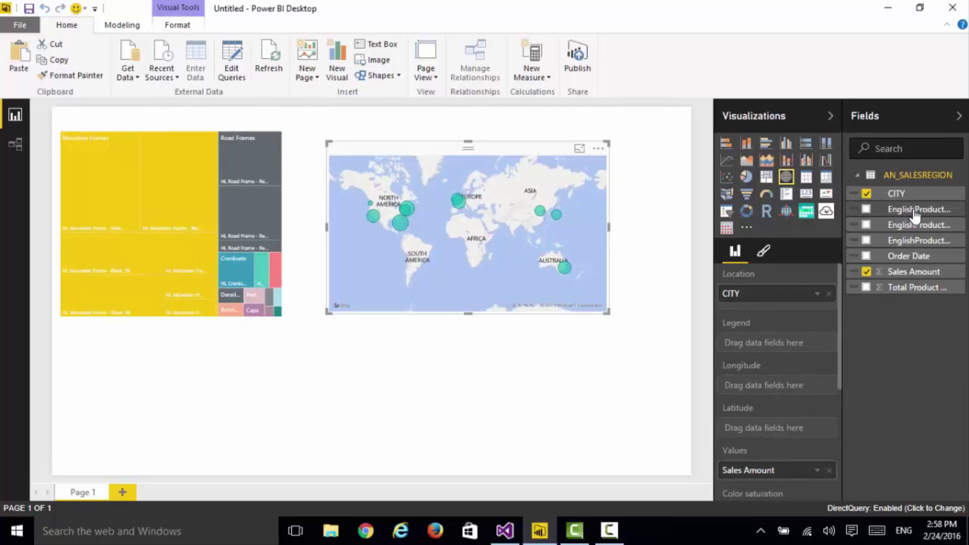
double_click(108, 110)
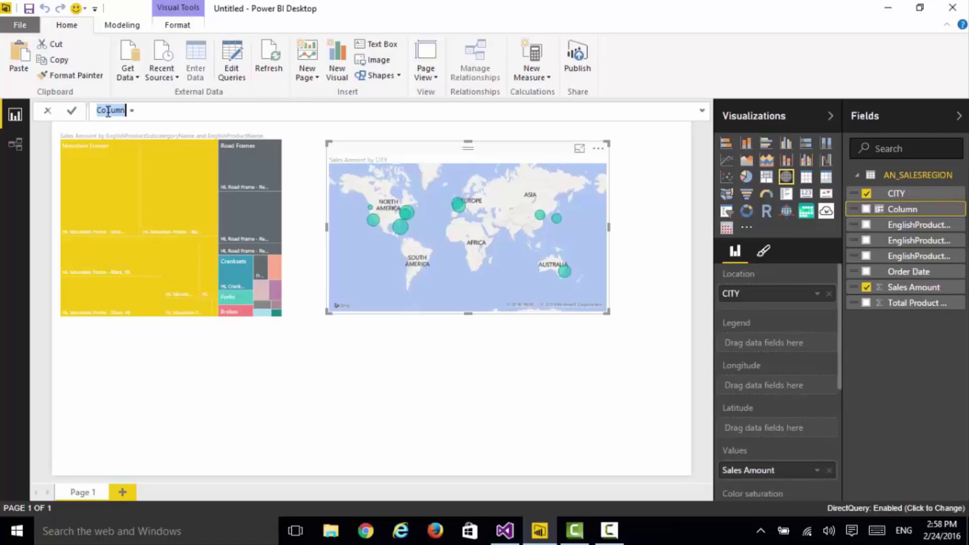
type("Profit")
left_click(167, 112)
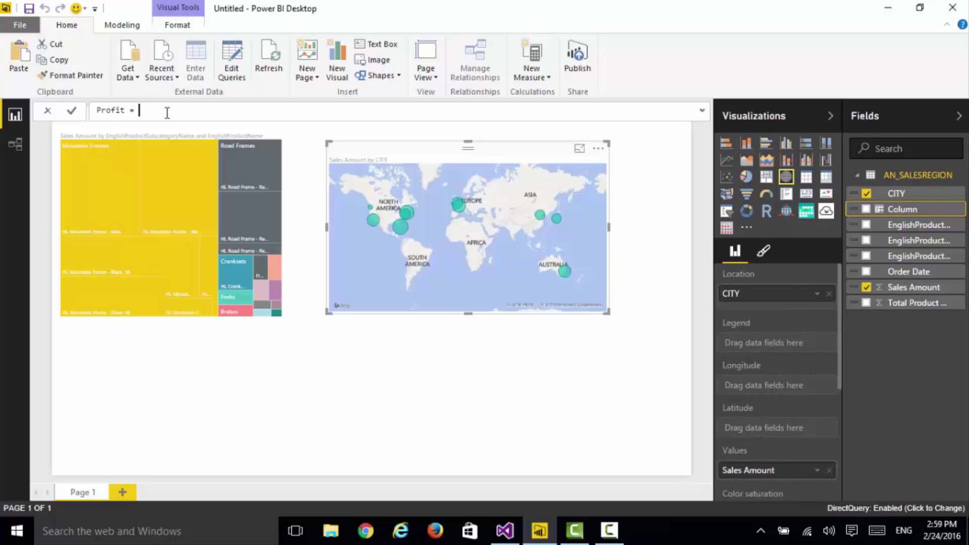
type("sal")
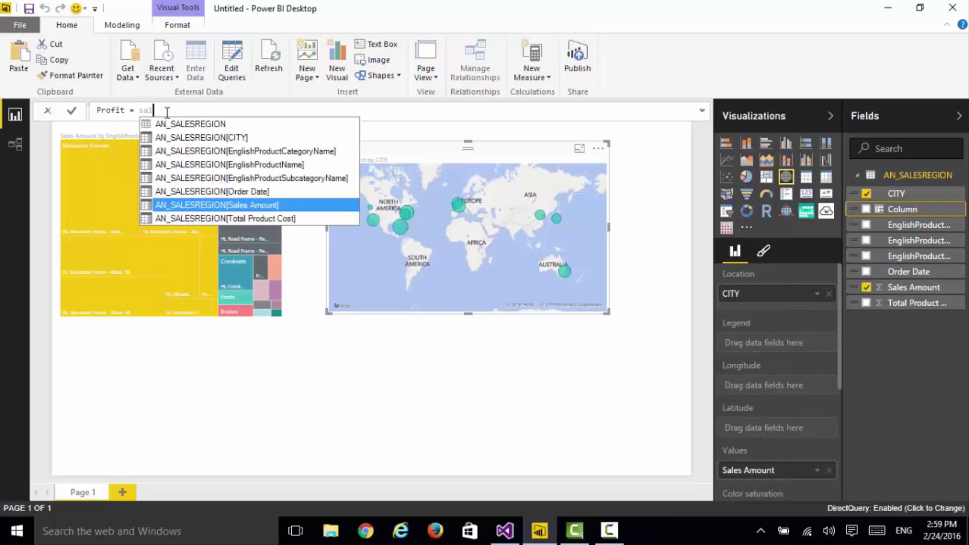
key("Tab")
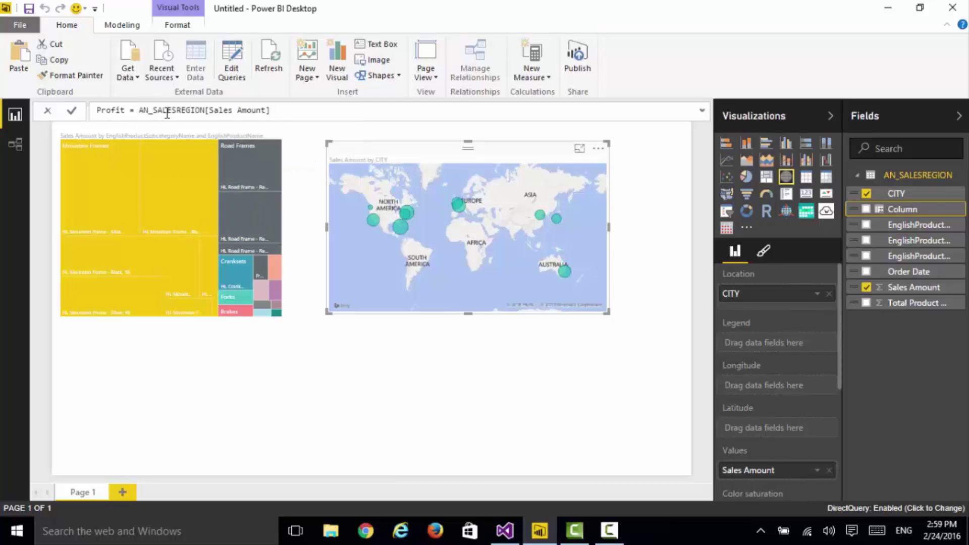
type("- tot")
key("Tab")
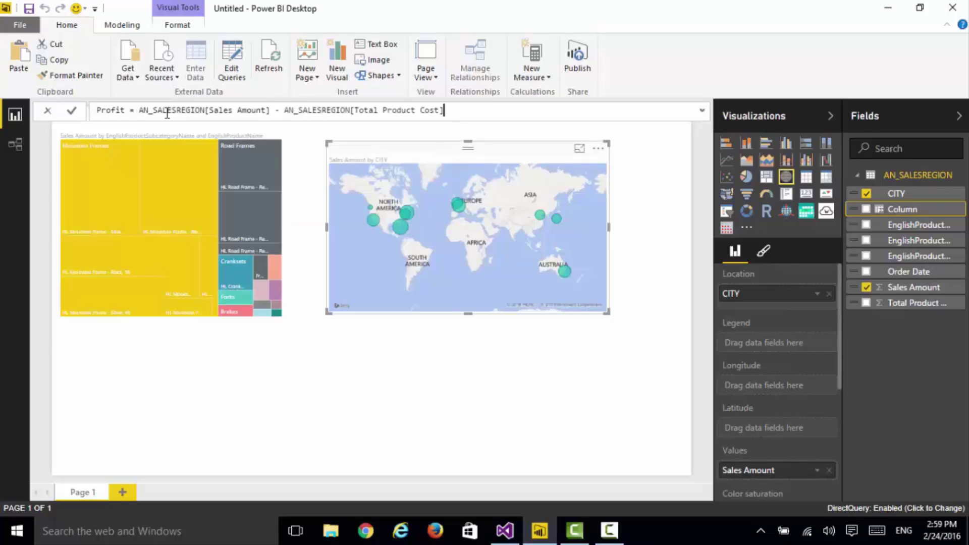
key("Return")
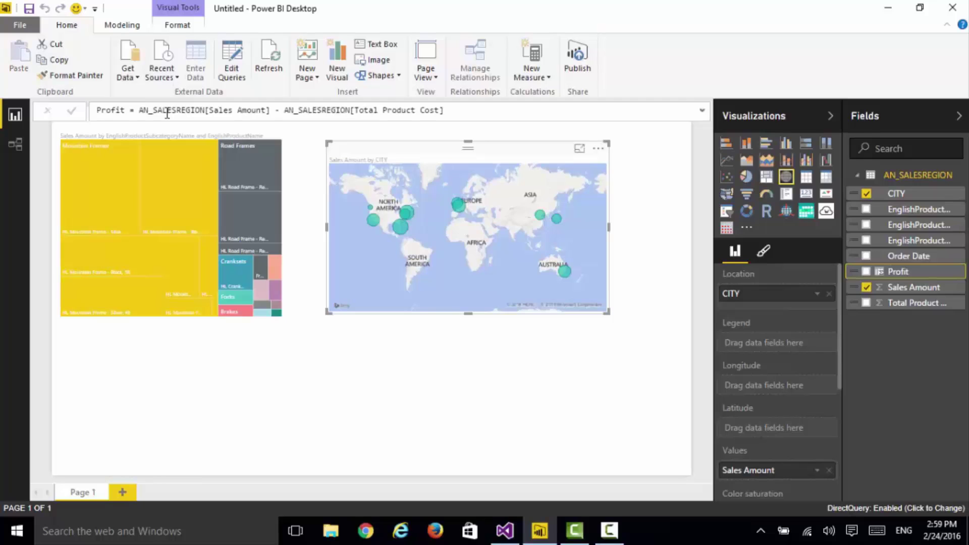
Add a table of EnglishProductCategoryName, Sales Amount, Total Product Cost and Profit below the treemap and resize it to fit all columns.
left_click(650, 199)
left_click(806, 177)
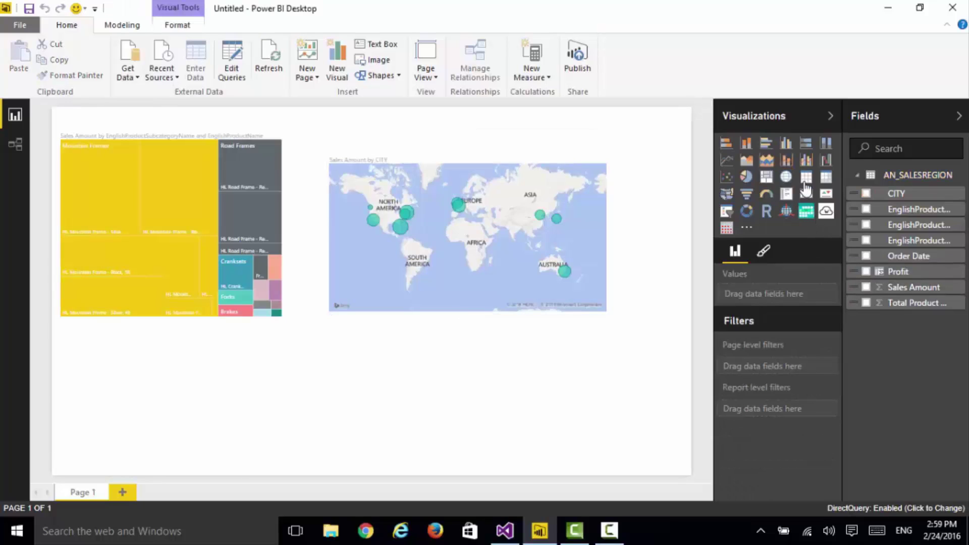
left_click(866, 211)
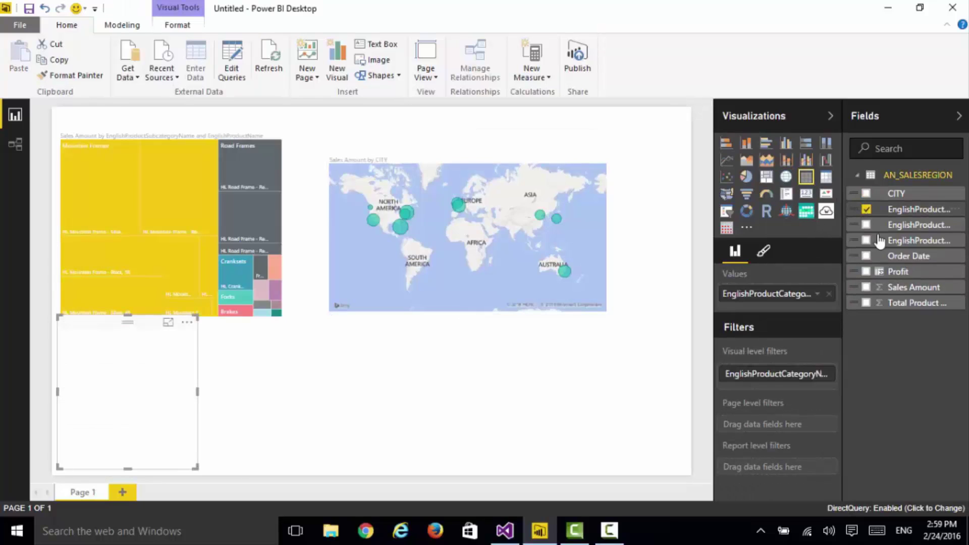
left_click(866, 288)
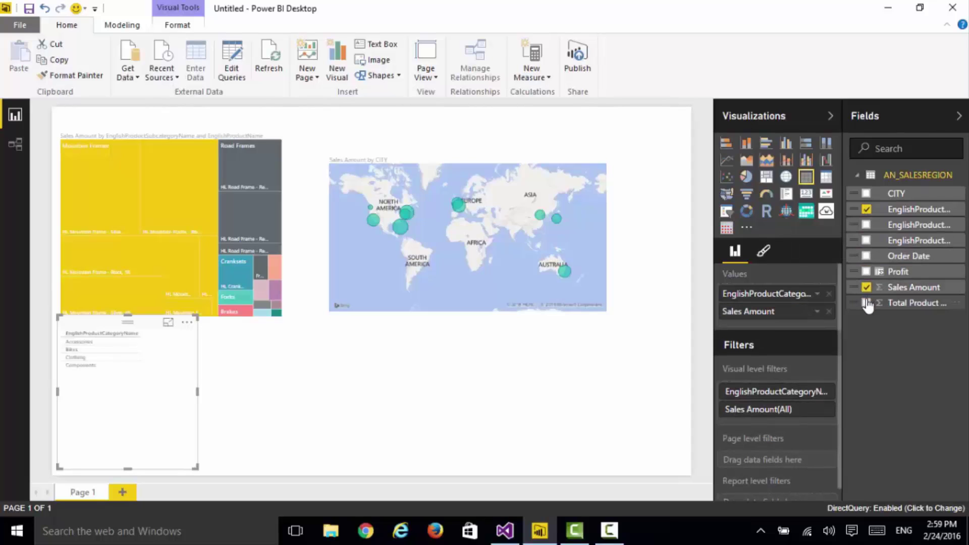
left_click(865, 303)
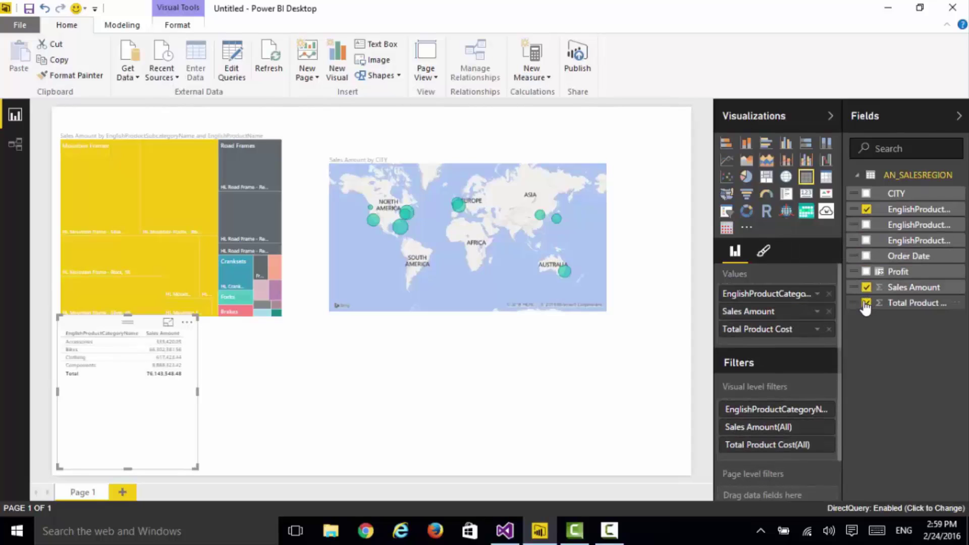
left_click(866, 272)
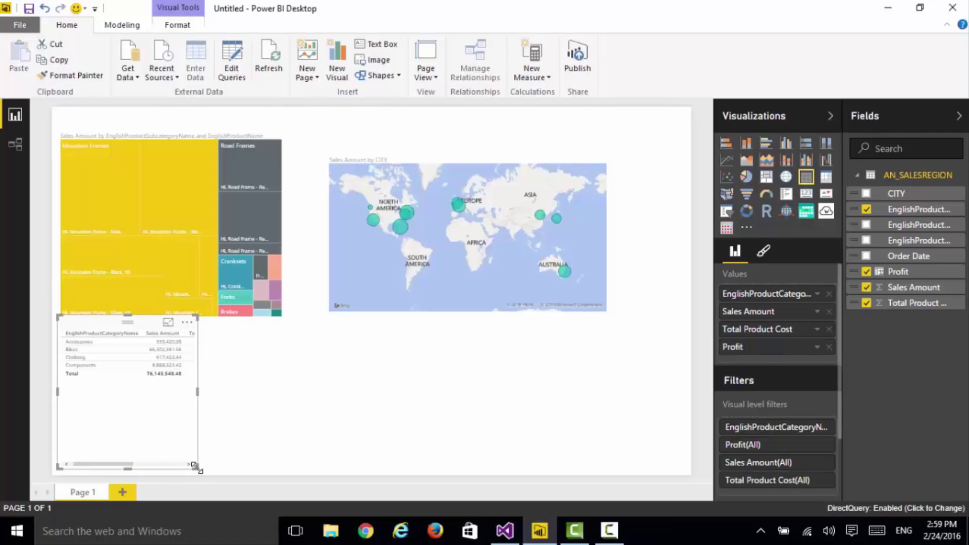
left_click_drag(199, 470, 360, 447)
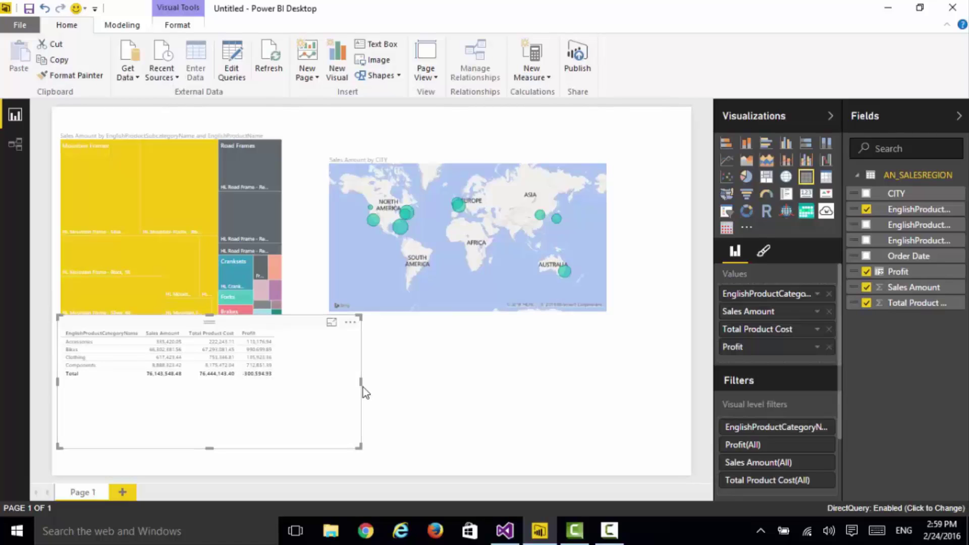
left_click_drag(362, 388, 307, 387)
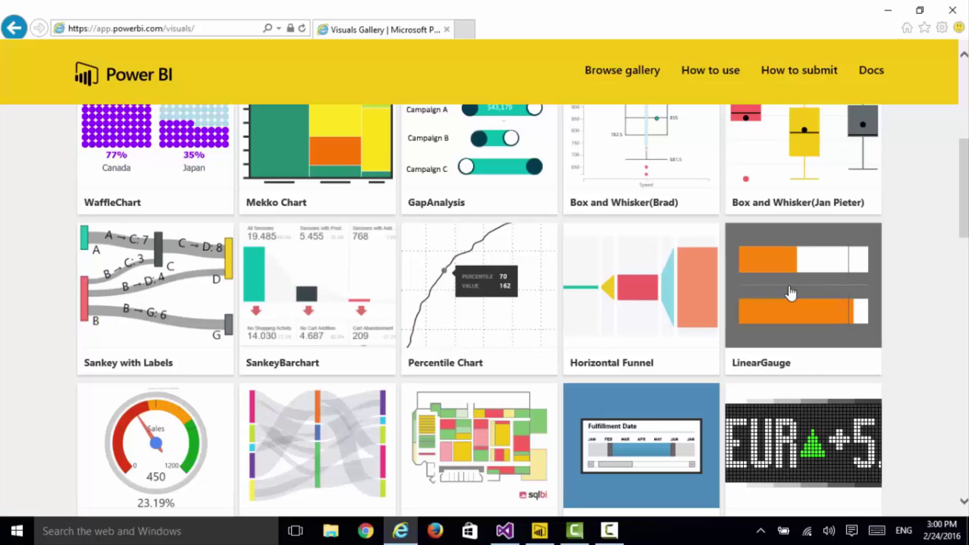
Find the GlobeMap visual in the Power BI visuals gallery and request its download.
scroll(147, 477, "down", 3)
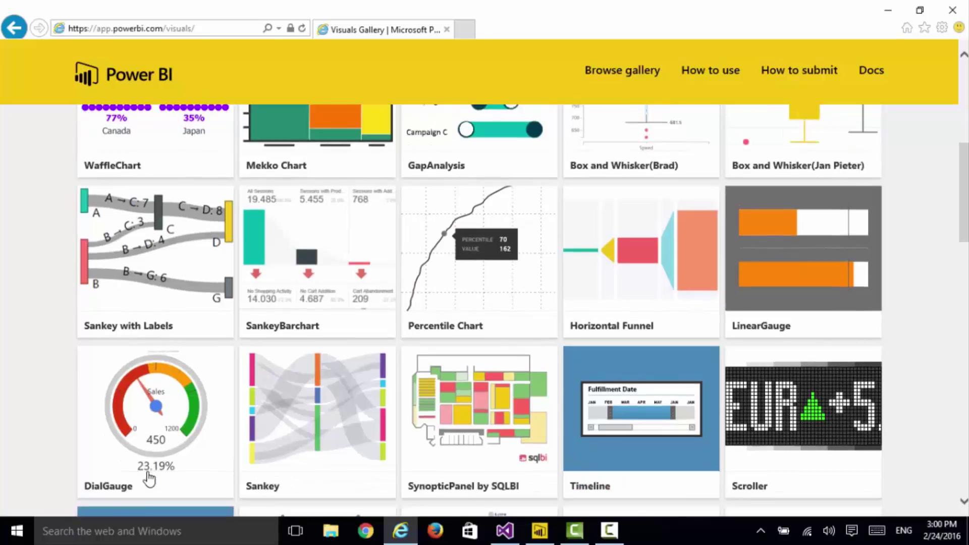
scroll(146, 467, "down", 2)
left_click(147, 416)
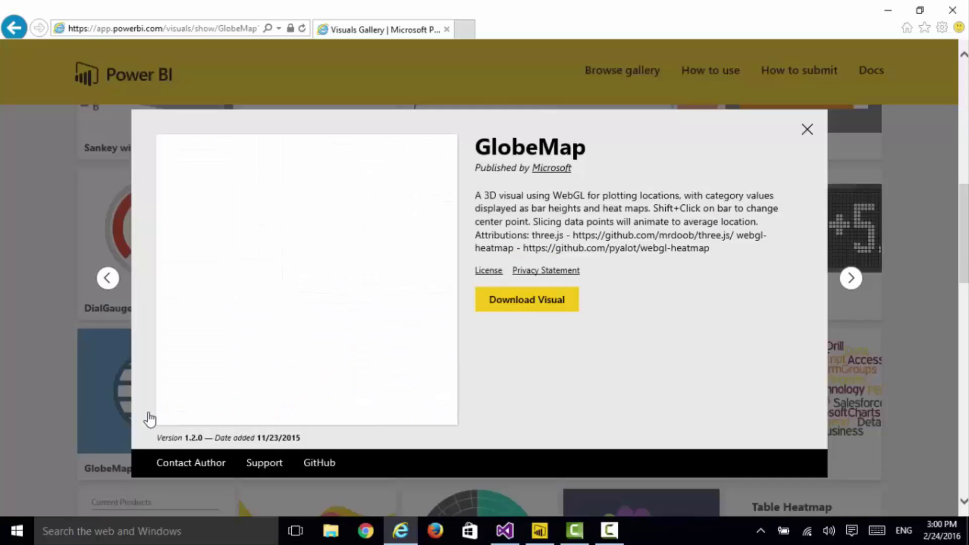
left_click(517, 303)
left_click(793, 341)
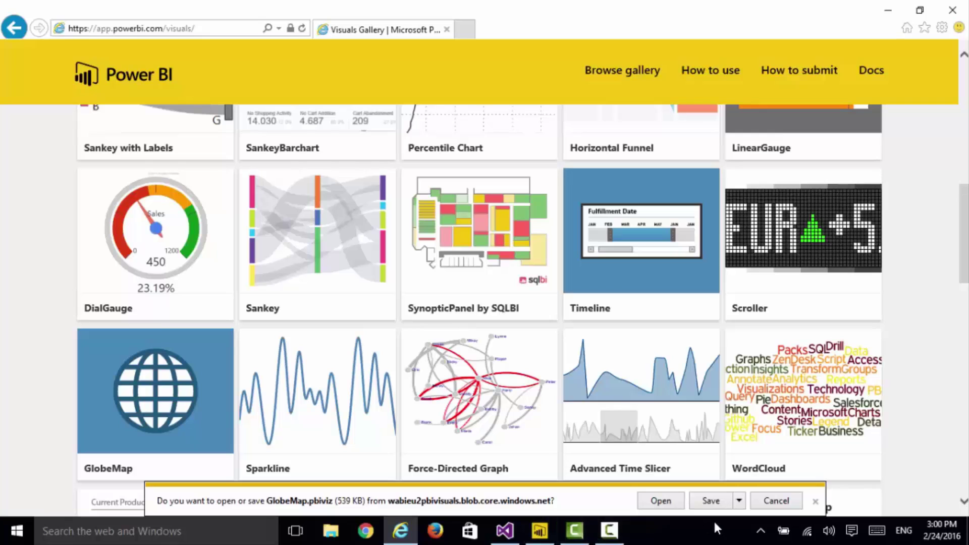
Switch back to Power BI Desktop, reposition the Sales Amount by CITY map slightly and convert it to a GlobeMap.
left_click(543, 531)
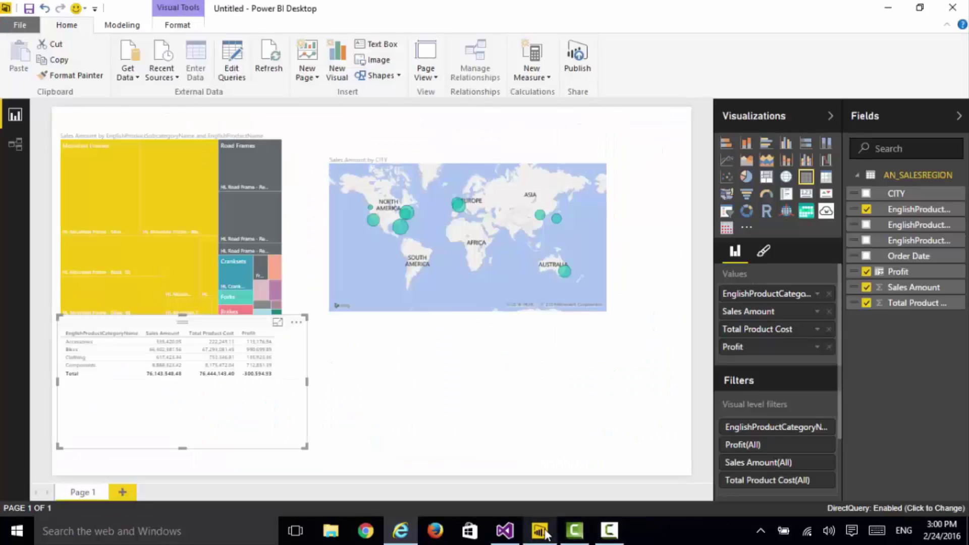
left_click(499, 147)
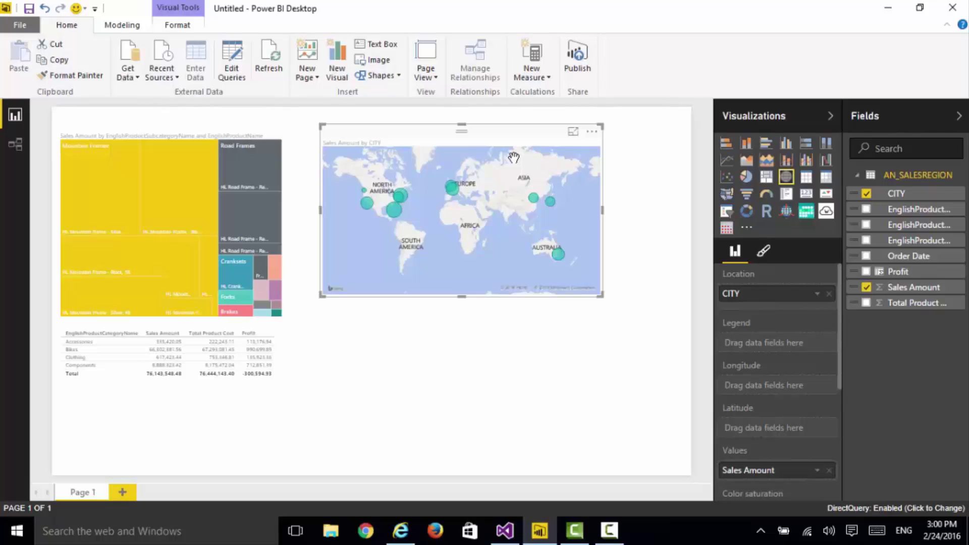
left_click(746, 227)
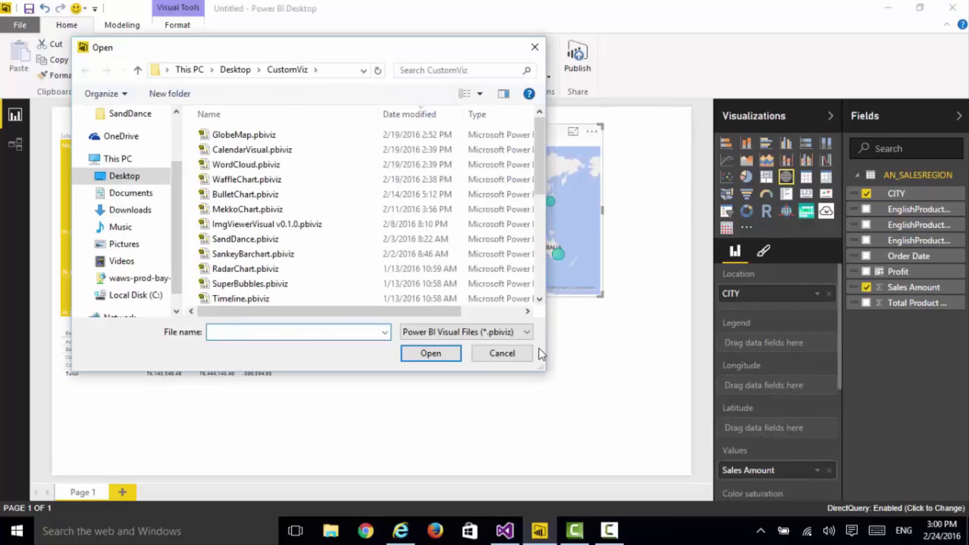
left_click(510, 352)
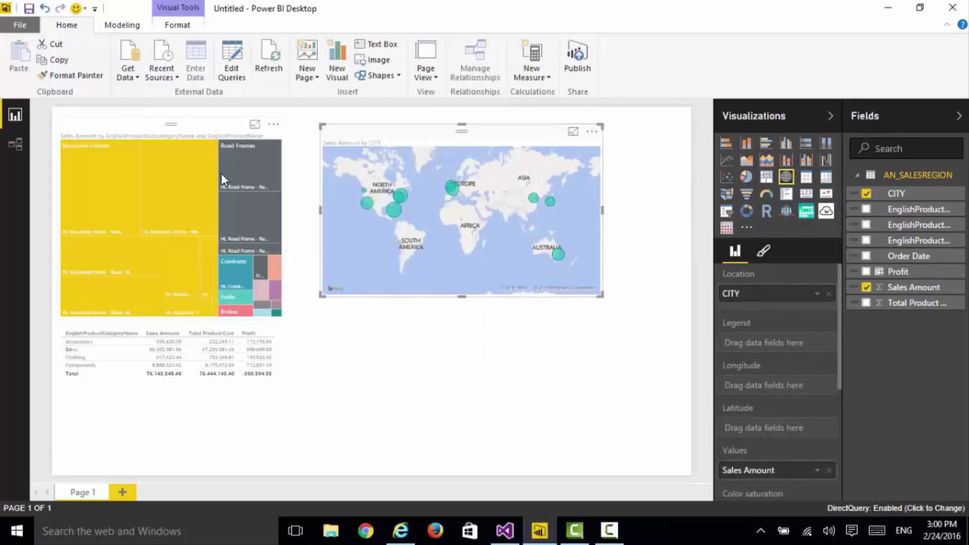
left_click(786, 212)
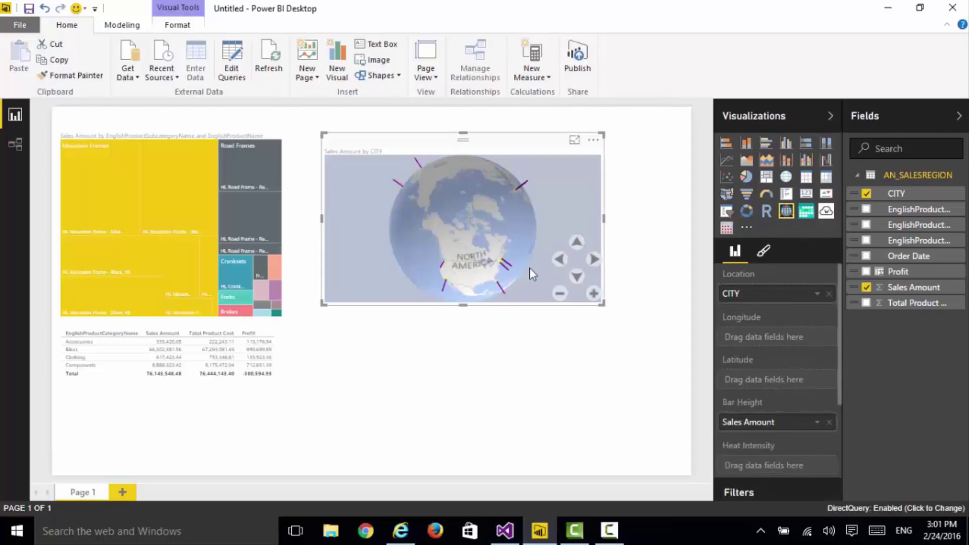
Assign Profit to the globe's heat intensity and inspect the cities across North America and the Atlantic.
left_click_drag(523, 258, 425, 226)
left_click_drag(489, 240, 520, 218)
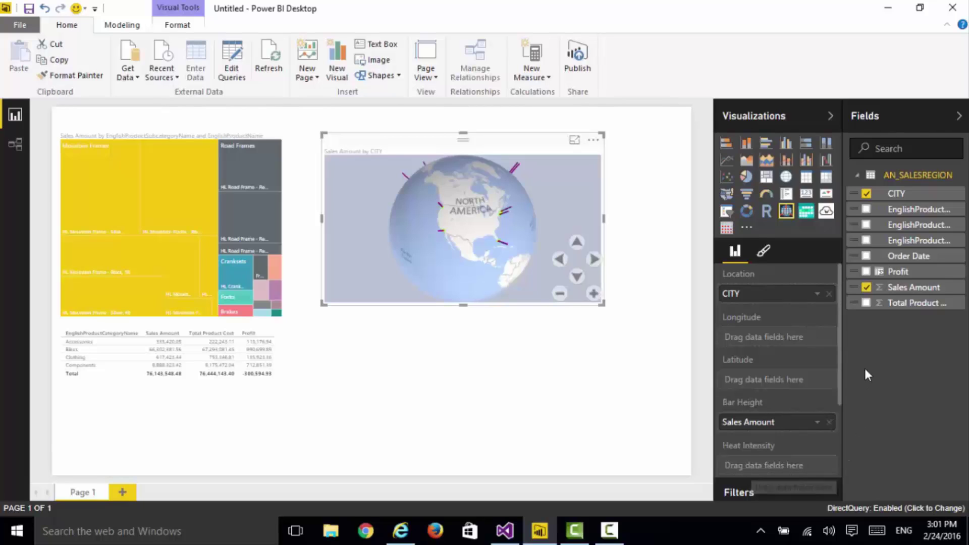
left_click_drag(906, 275, 790, 458)
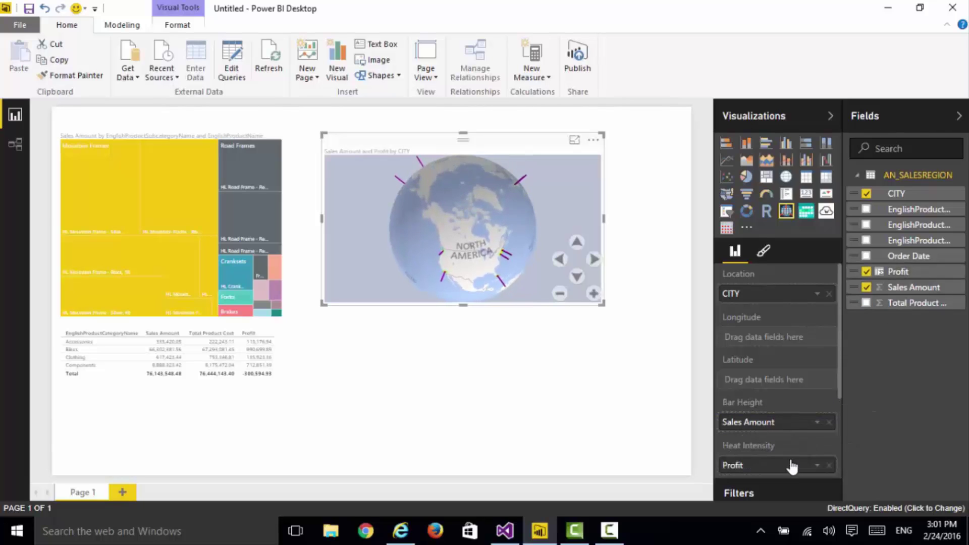
scroll(498, 270, "up", 3)
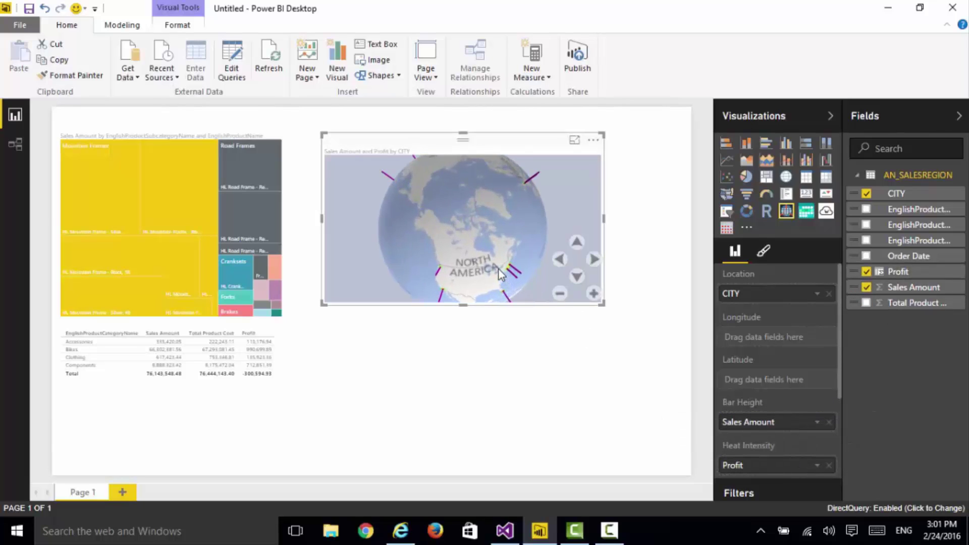
scroll(447, 229, "up", 3)
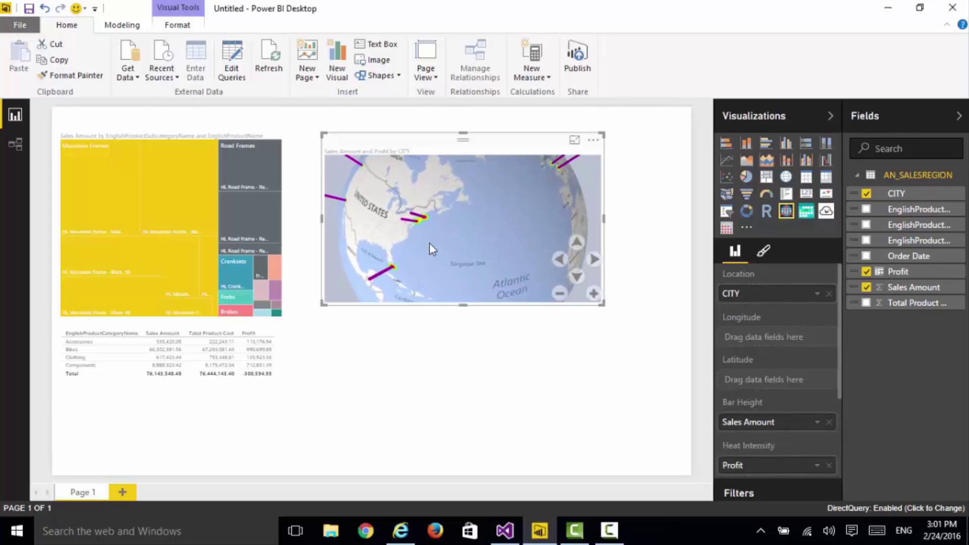
Cross-filter the report by HL Mountain Frame - Black, 42 in the treemap, examine the globe and table, and clear the selection.
left_click(186, 174)
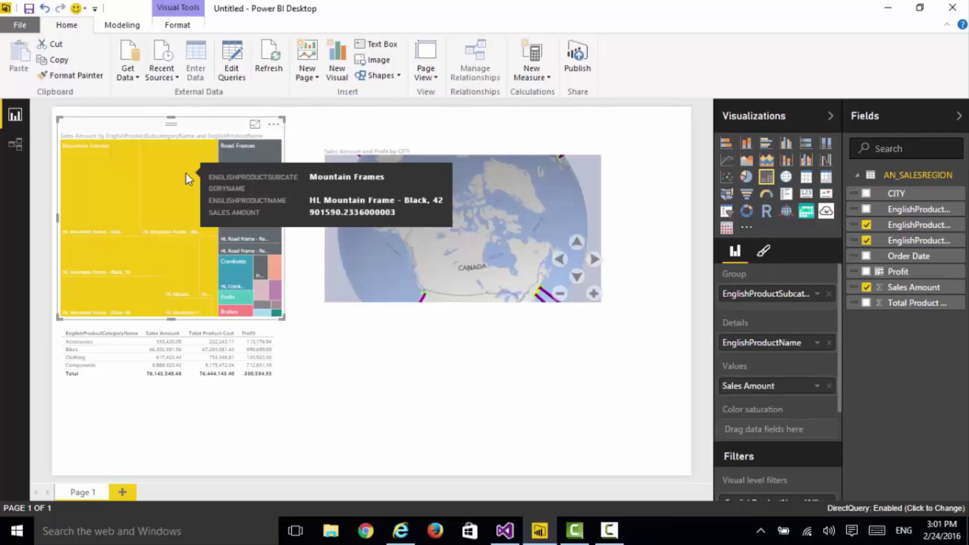
left_click(186, 174)
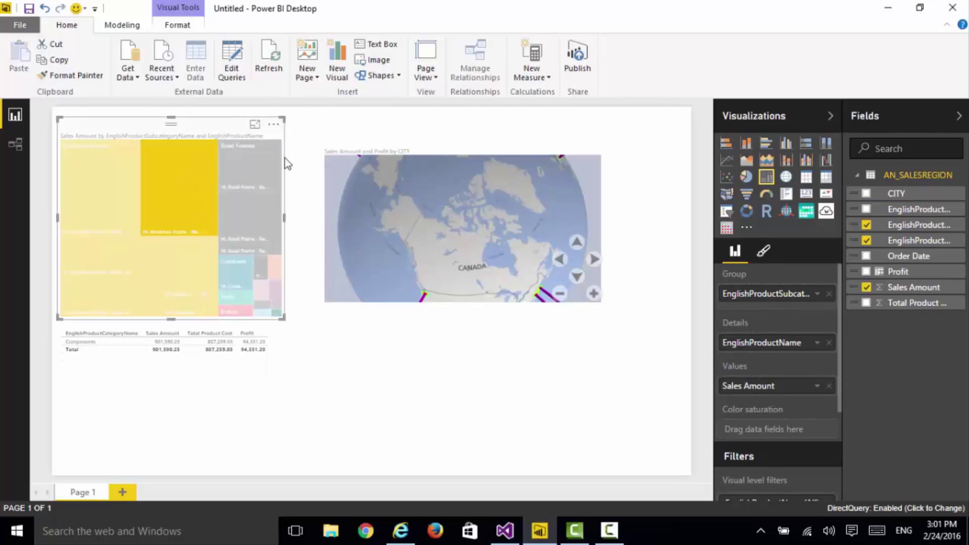
left_click(352, 209)
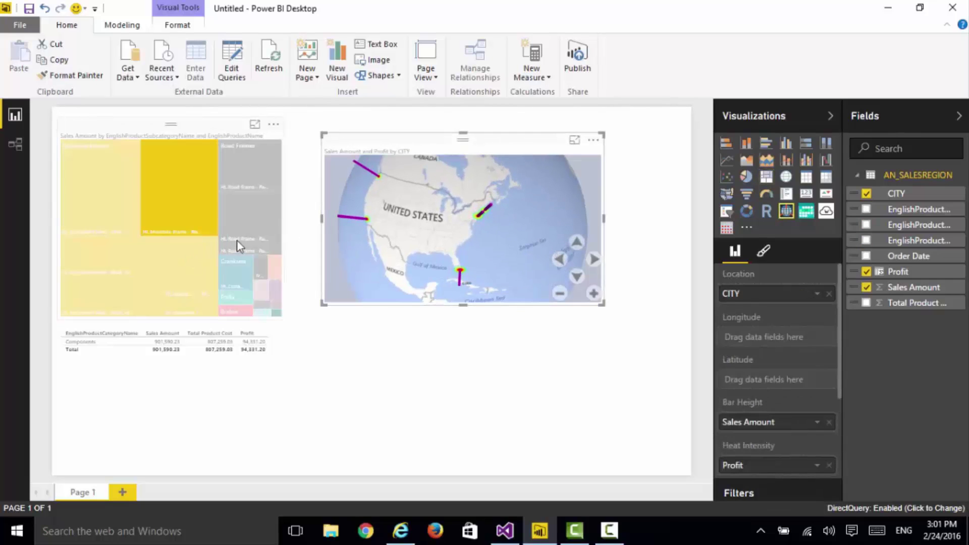
left_click(186, 207)
Add a wide calendar visual of Sales Amount by Order Date and place it below the globe.
left_click(337, 72)
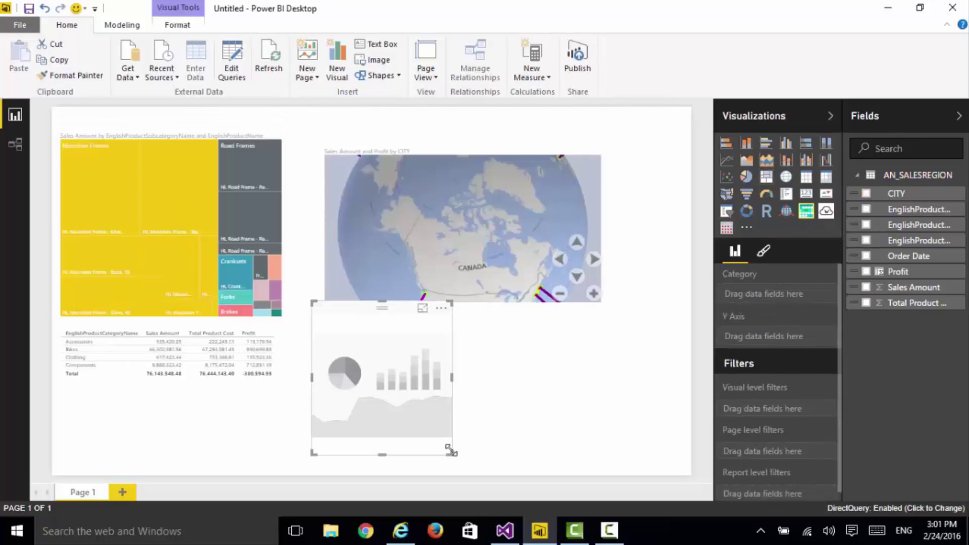
left_click_drag(449, 450, 659, 433)
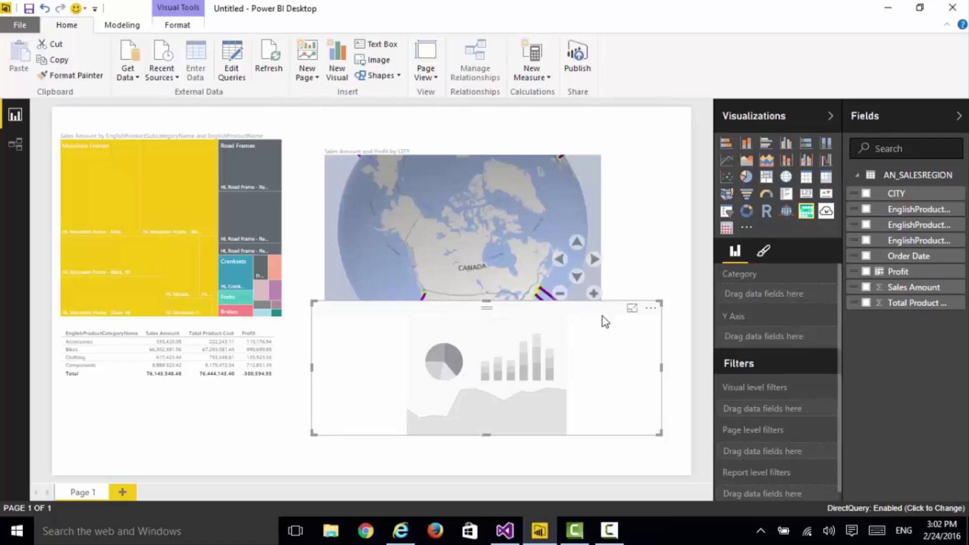
left_click_drag(601, 316, 606, 346)
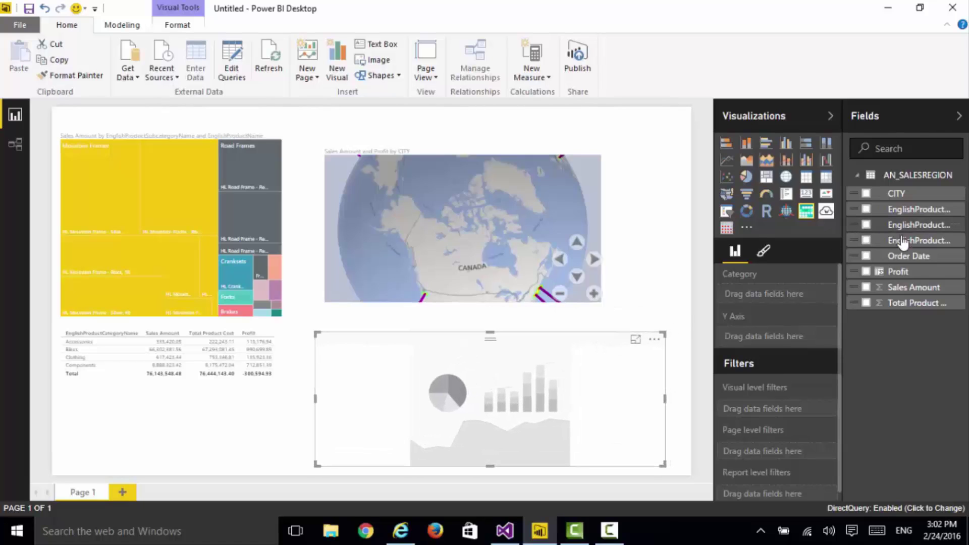
left_click(866, 258)
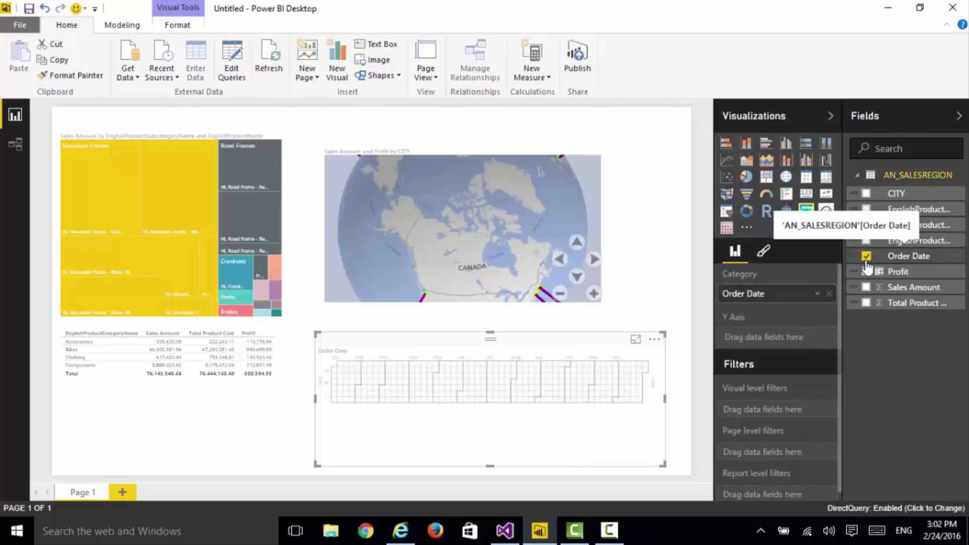
left_click(866, 288)
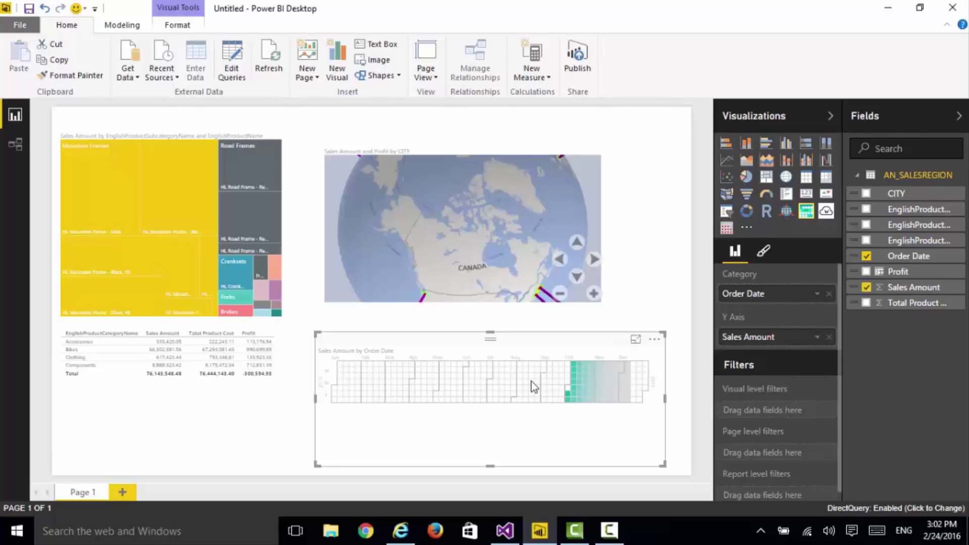
Cross-filter the report by an early October 2015 day in the calendar, examine the other visuals, and clear the selection.
mouse_move(576, 380)
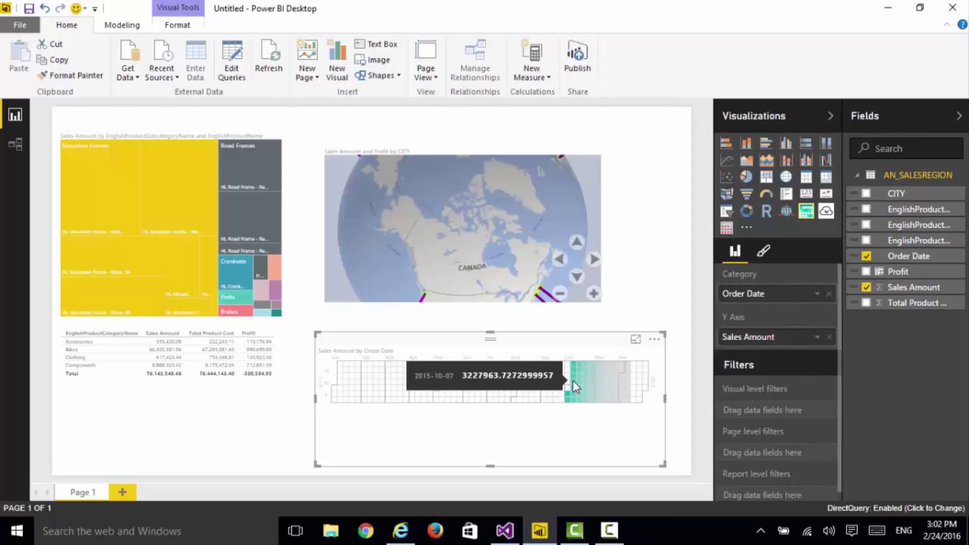
left_click(573, 380)
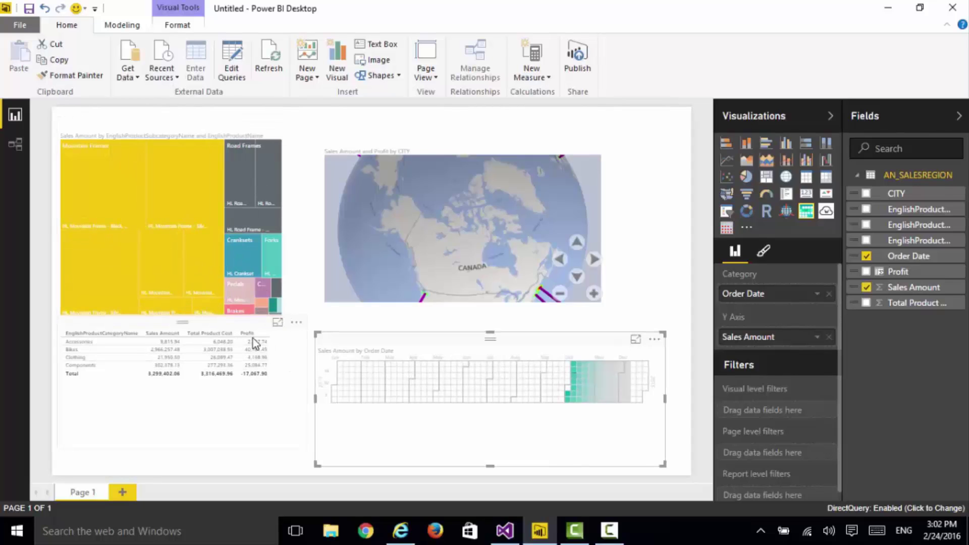
left_click(284, 470)
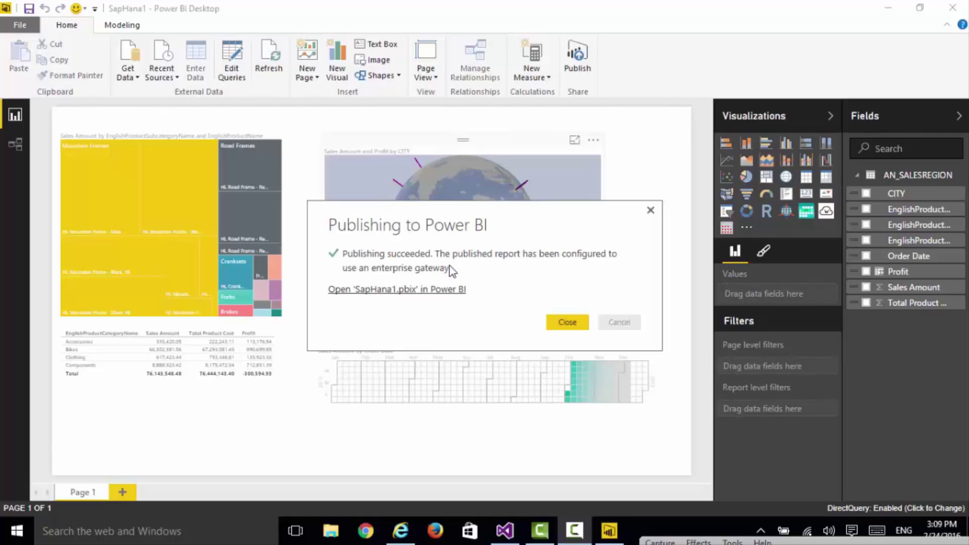
Open the published SapHana1.pbix report in the Power BI service and cross-filter it by one mountain frame product in the treemap.
left_click(432, 291)
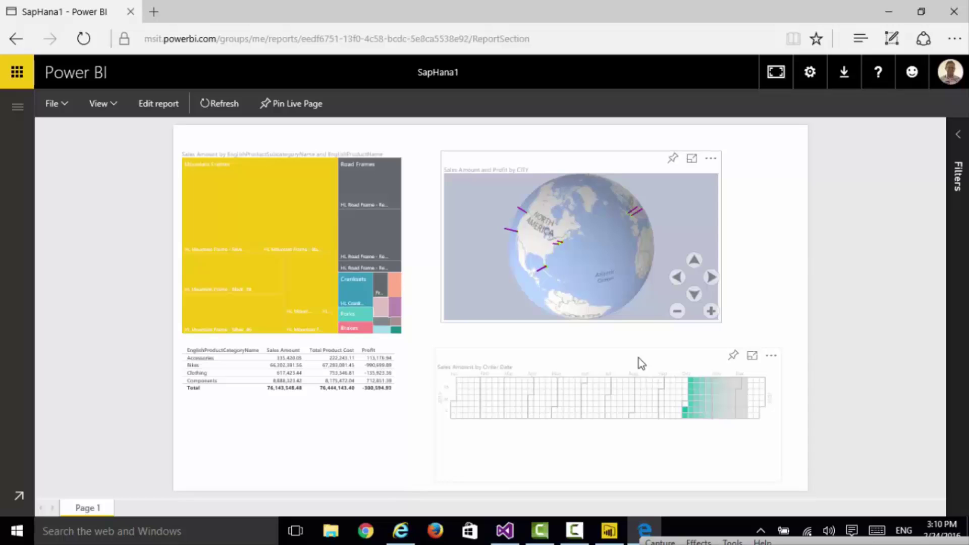
left_click(296, 266)
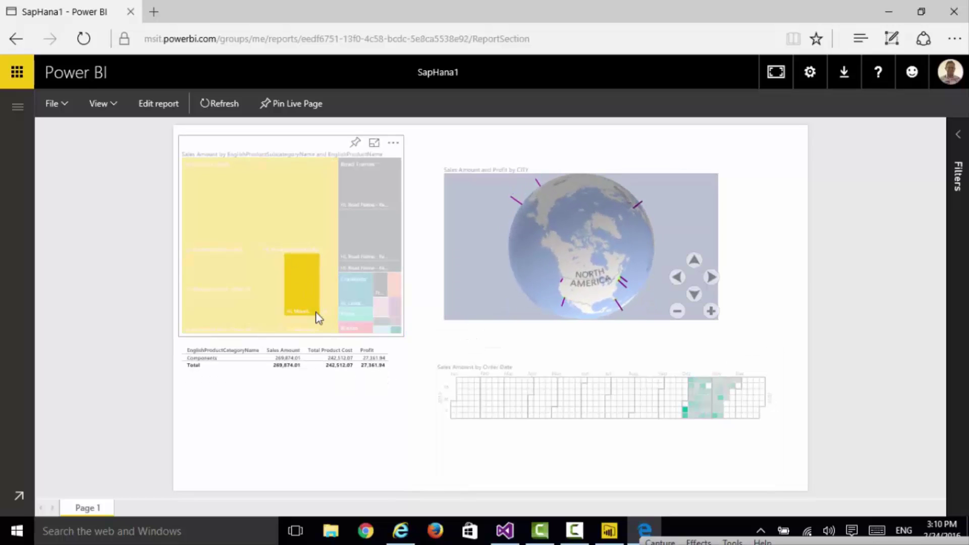